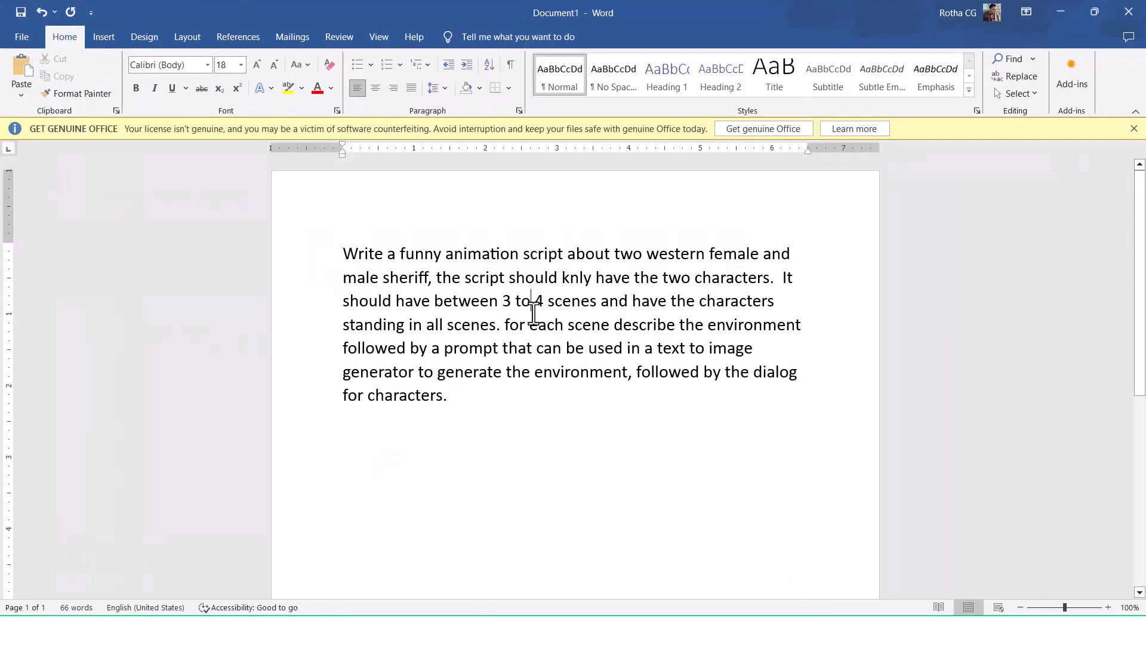
# Copy the whole animation script request from the Word document and submit it as a prompt in Bing Chat.
pyautogui.hotkey('ctrl', 'a')
pyautogui.hotkey('ctrl', 'c')
pyautogui.click(1061, 13)
pyautogui.click(233, 561)
pyautogui.hotkey('ctrl', 'v')
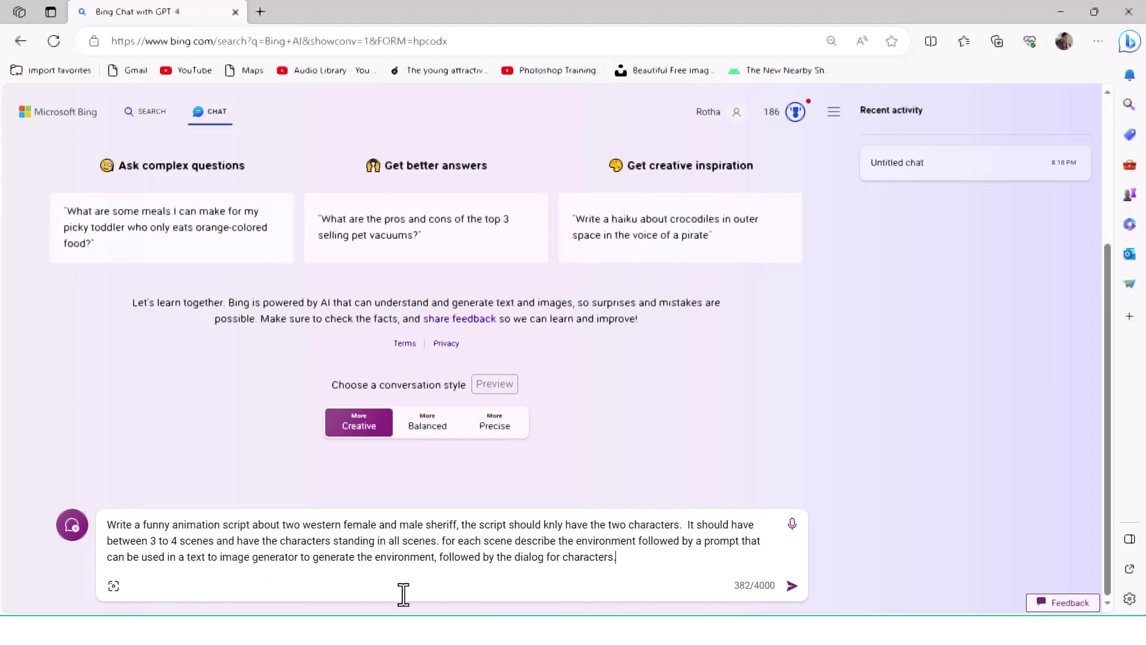
pyautogui.click(792, 586)
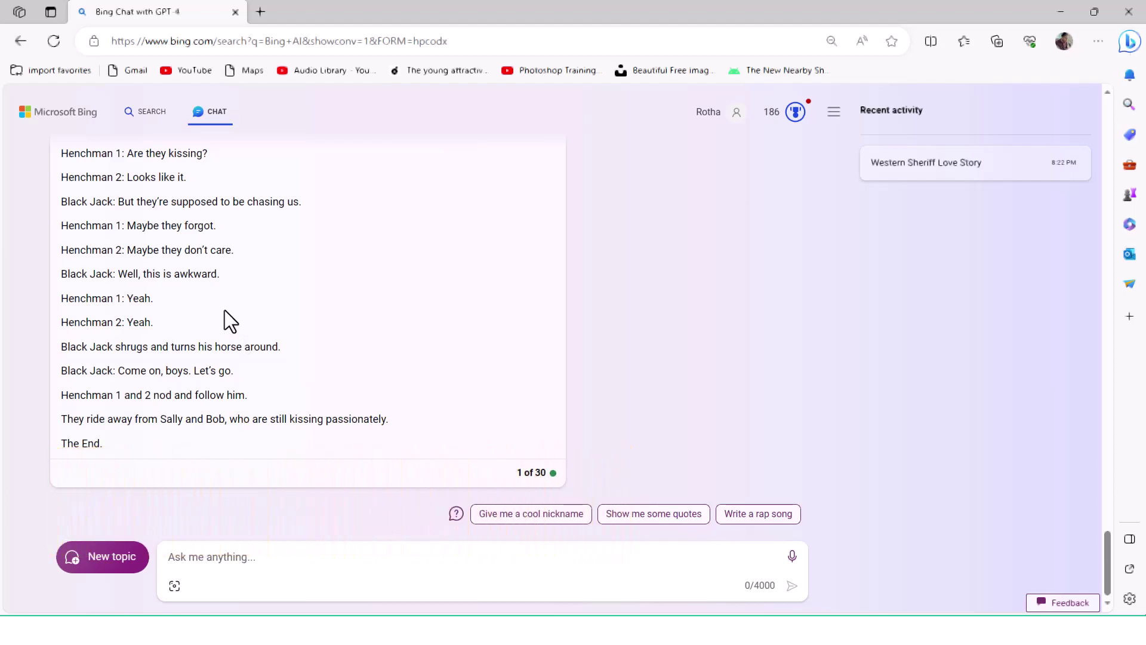
# Copy Sally's Scene 1 line "Bob, I don't like this. Something's not right here." and replace the ElevenLabs speech text with it.
pyautogui.scroll(15, 224, 310)
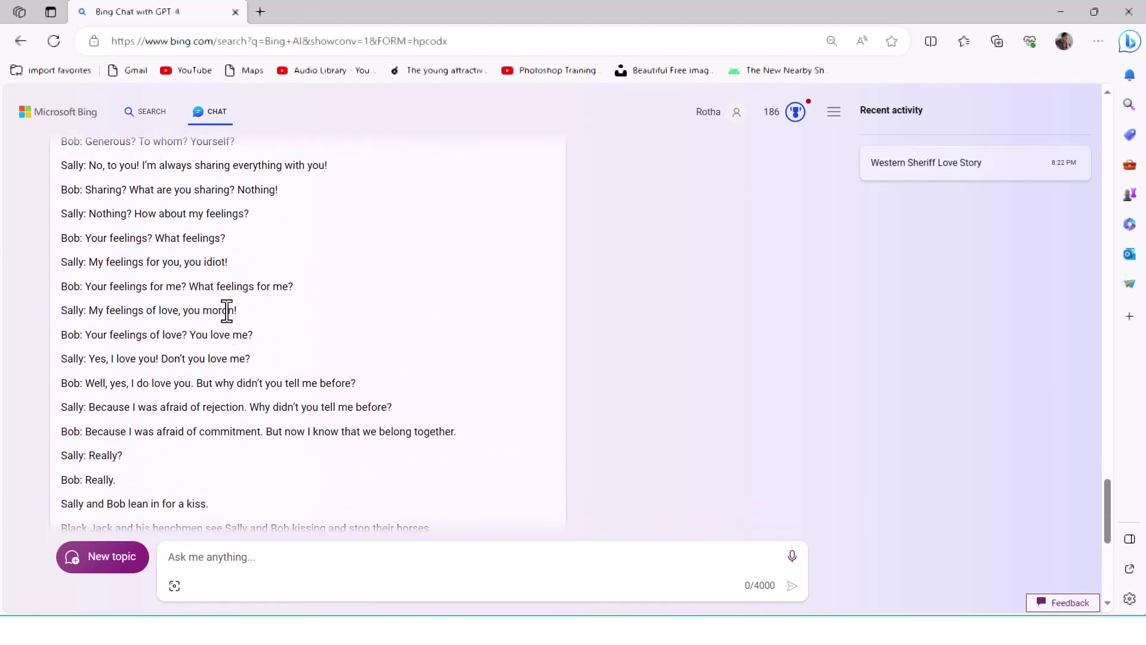
pyautogui.scroll(15, 222, 309)
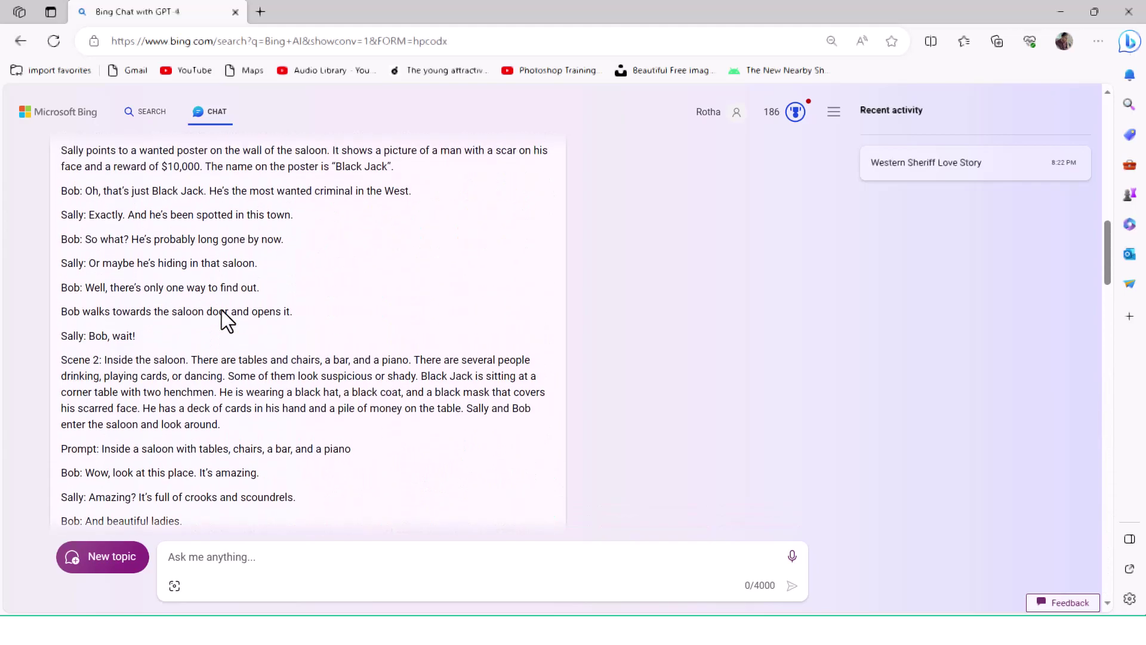
pyautogui.scroll(5, 221, 310)
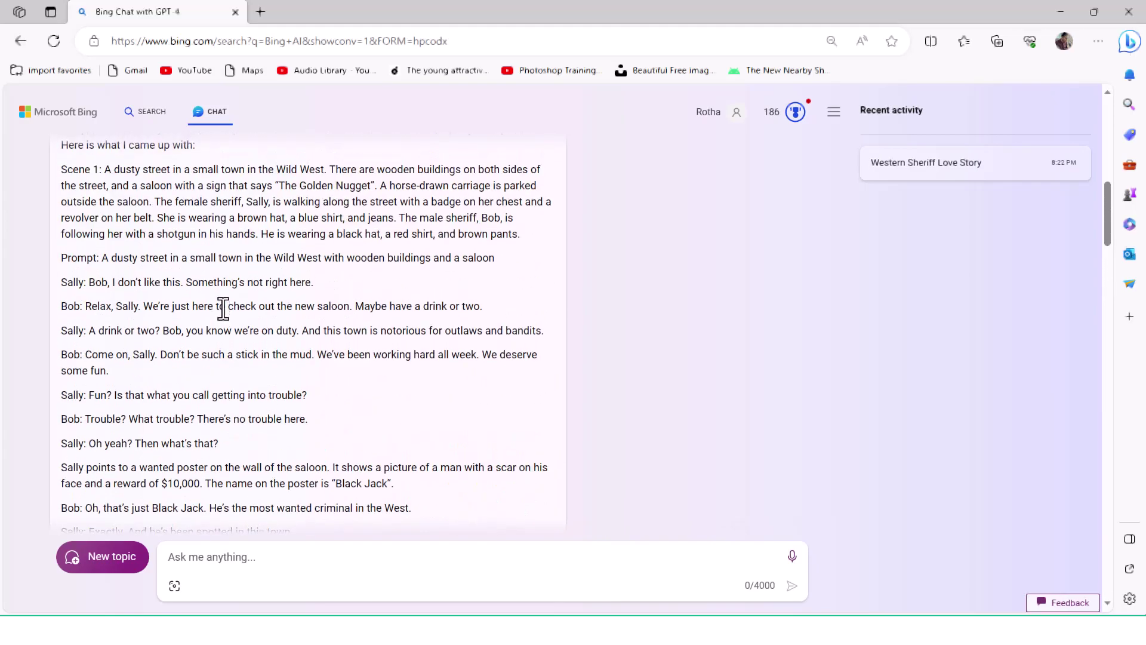
pyautogui.scroll(1, 223, 309)
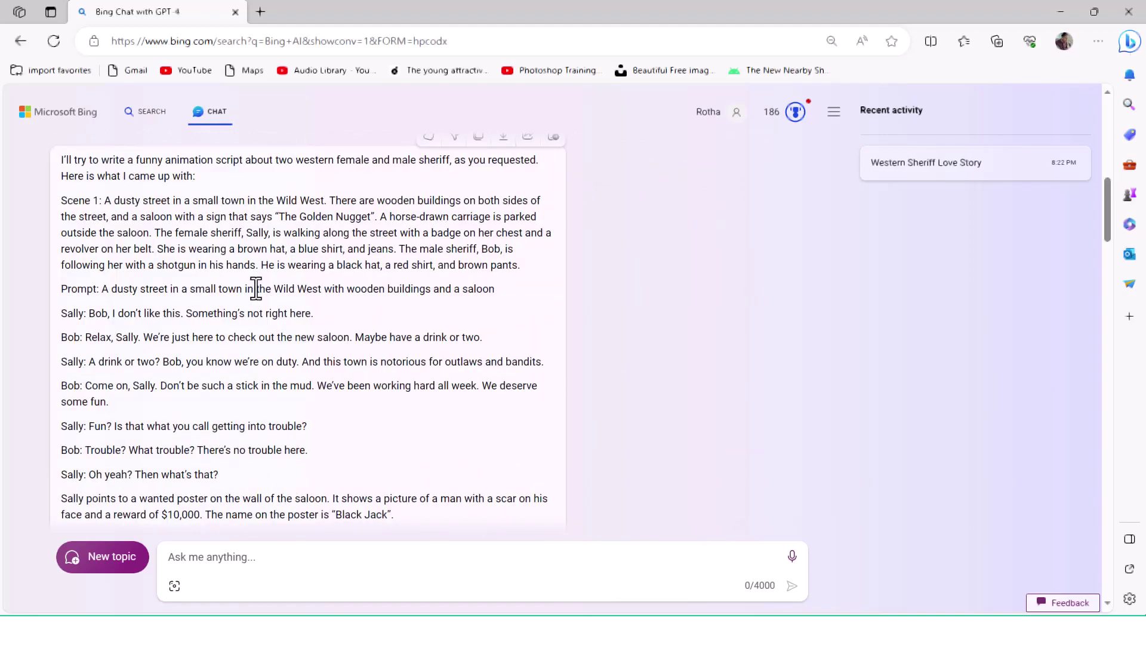
pyautogui.moveTo(315, 313); pyautogui.dragTo(96, 312)
pyautogui.hotkey('ctrl', 'c')
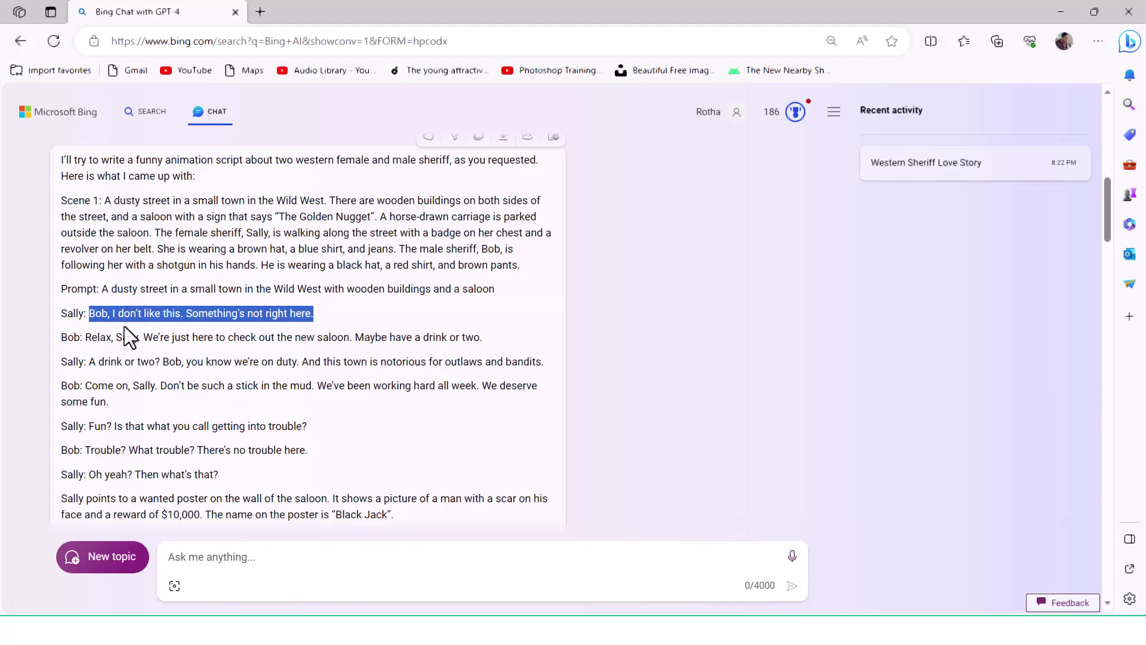
pyautogui.click(120, 307)
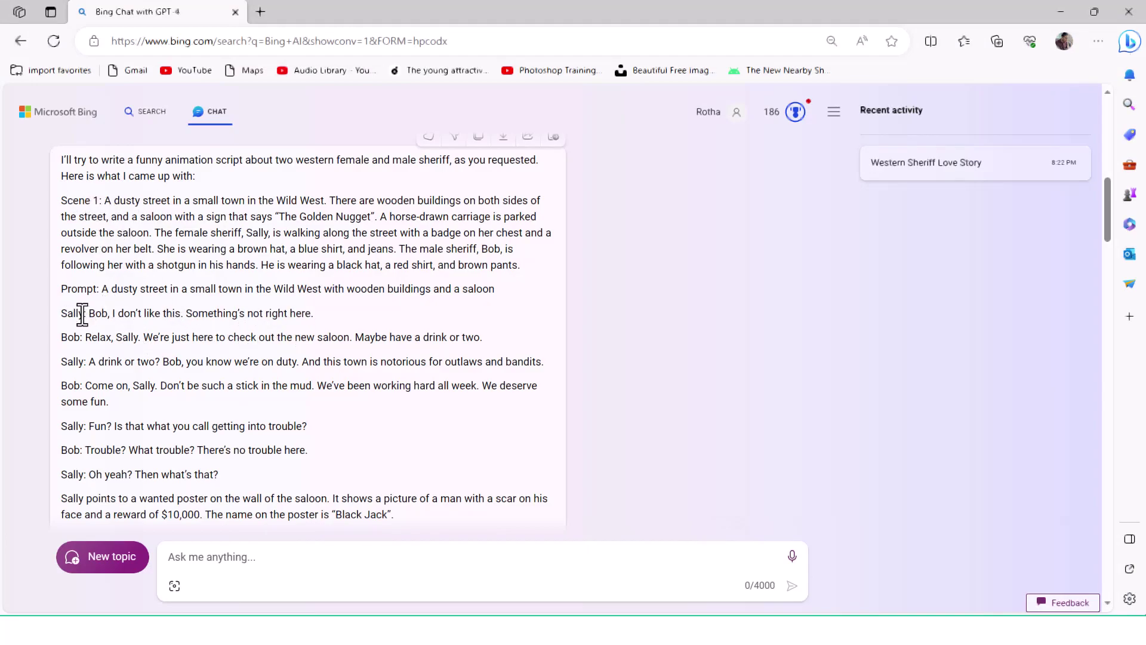
pyautogui.moveTo(326, 321); pyautogui.dragTo(160, 313)
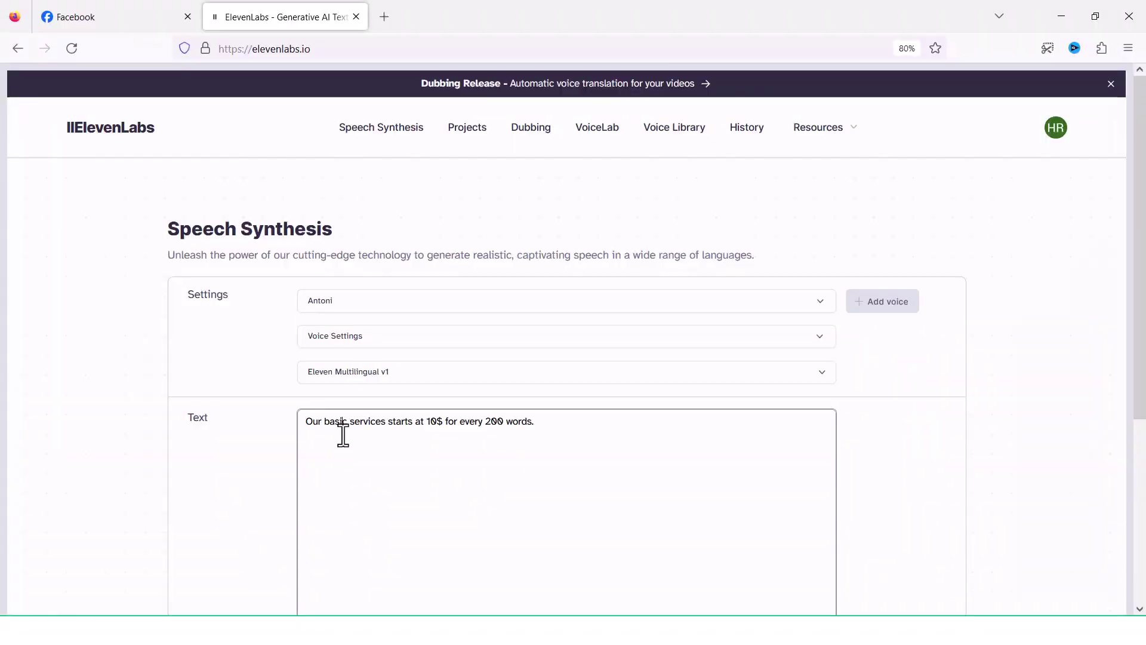
pyautogui.hotkey('ctrl', 'a')
pyautogui.hotkey('ctrl', 'v')
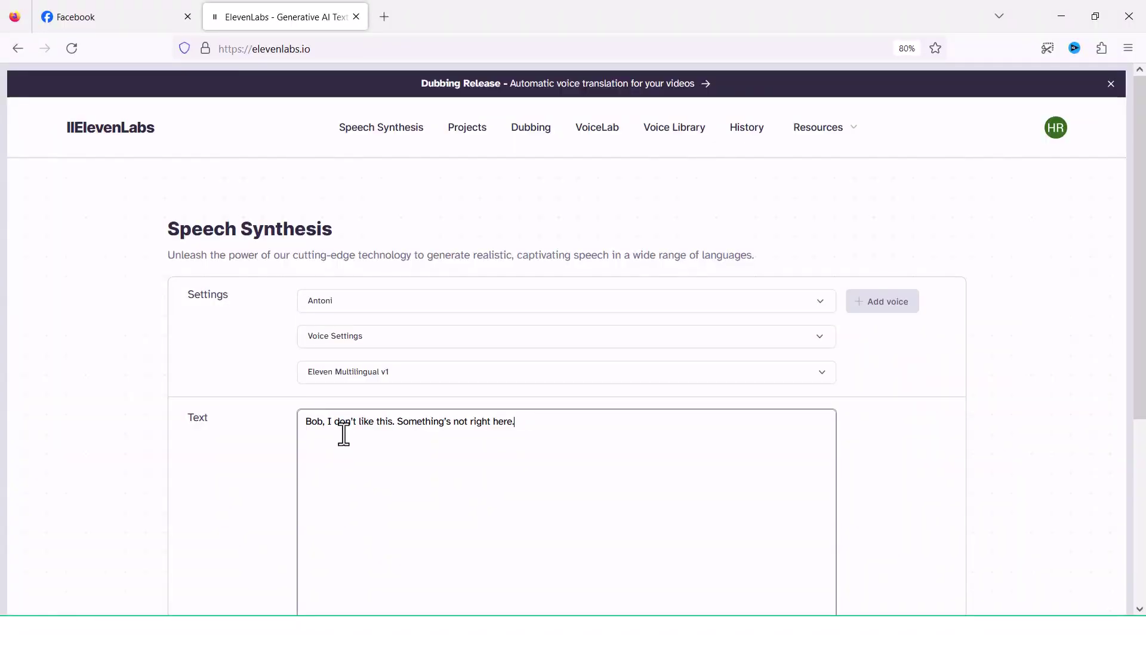
# Generate speech for Sally's line with the Bella voice and download the audio.
pyautogui.click(357, 305)
pyautogui.click(716, 389)
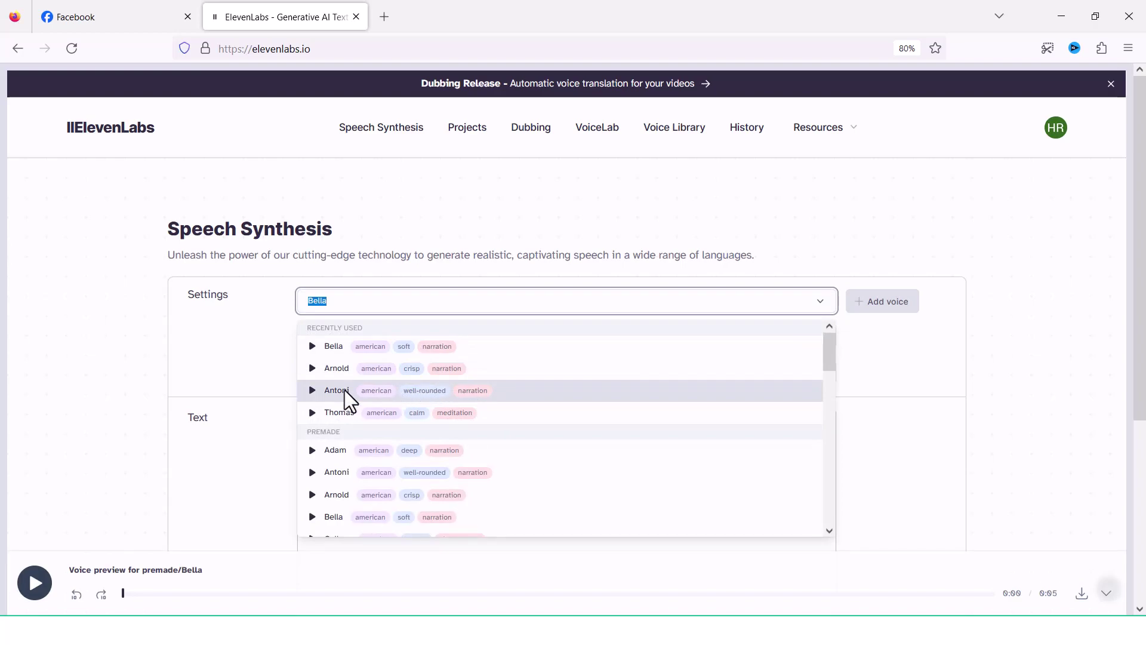
pyautogui.click(332, 517)
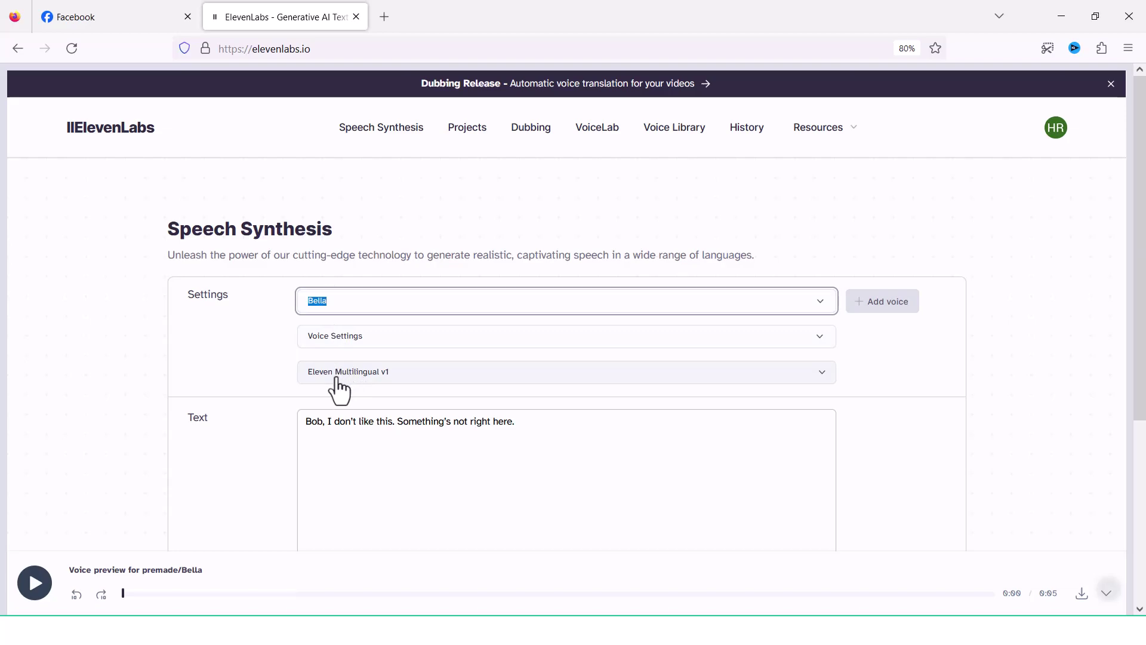
pyautogui.scroll(-3, 370, 409)
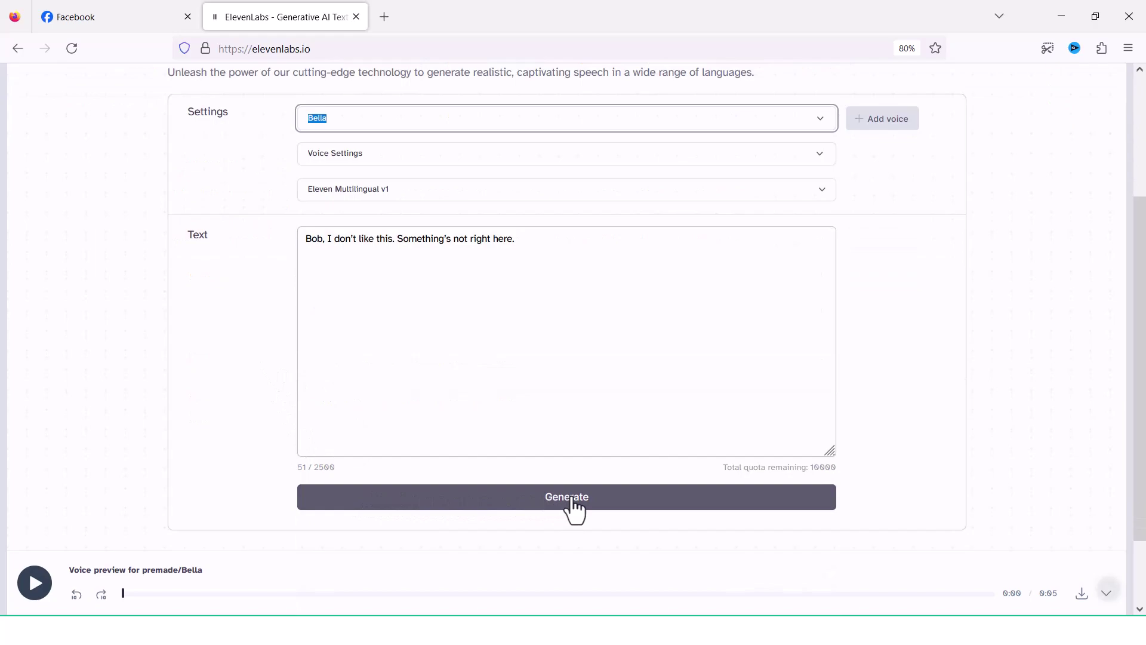
pyautogui.click(1081, 594)
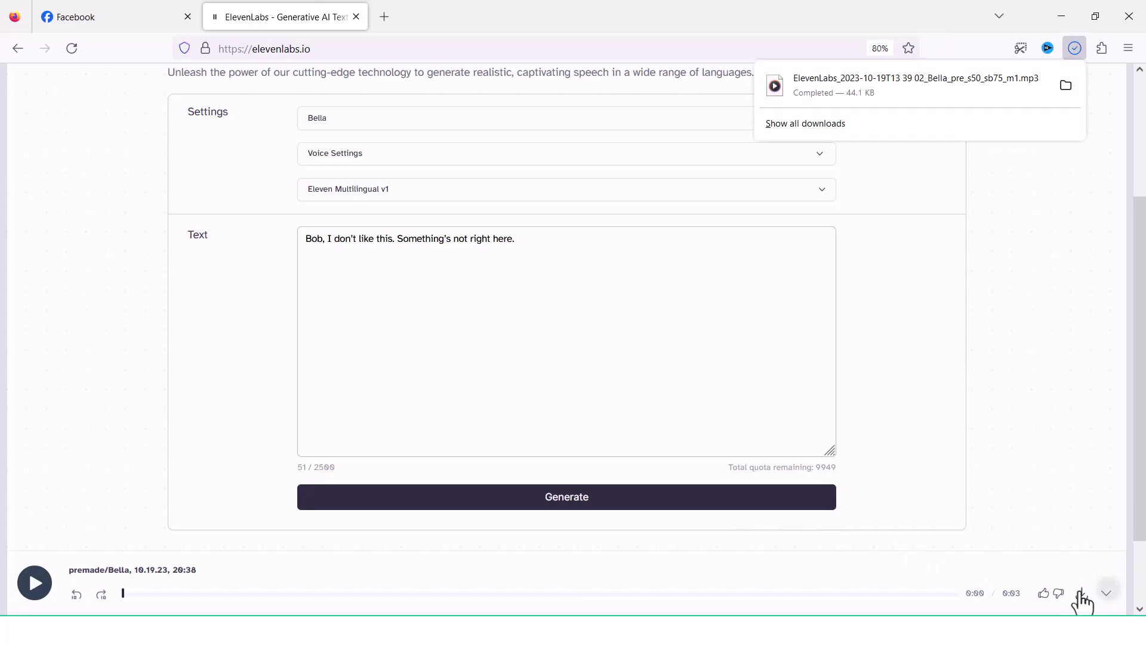
# Copy Bob's line "Relax, Sally. We're just here to check out the new saloon. Maybe have a drink or two." over the ElevenLabs speech text.
pyautogui.hotkey('alt', 'Tab')
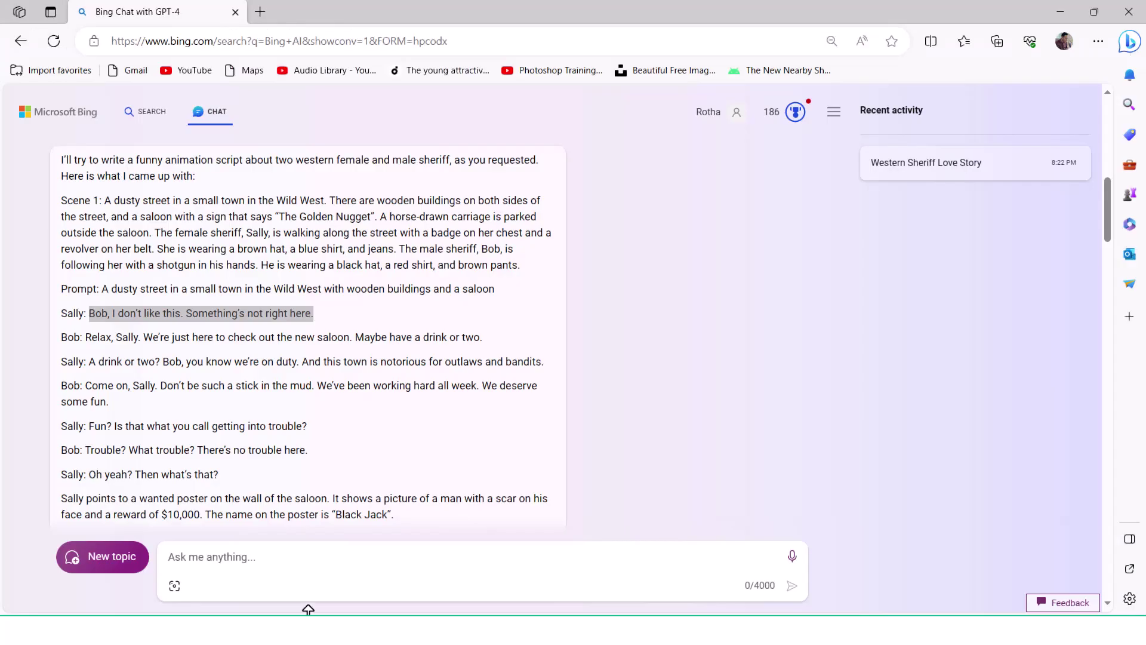
pyautogui.moveTo(483, 341); pyautogui.dragTo(89, 339)
pyautogui.hotkey('ctrl', 'c')
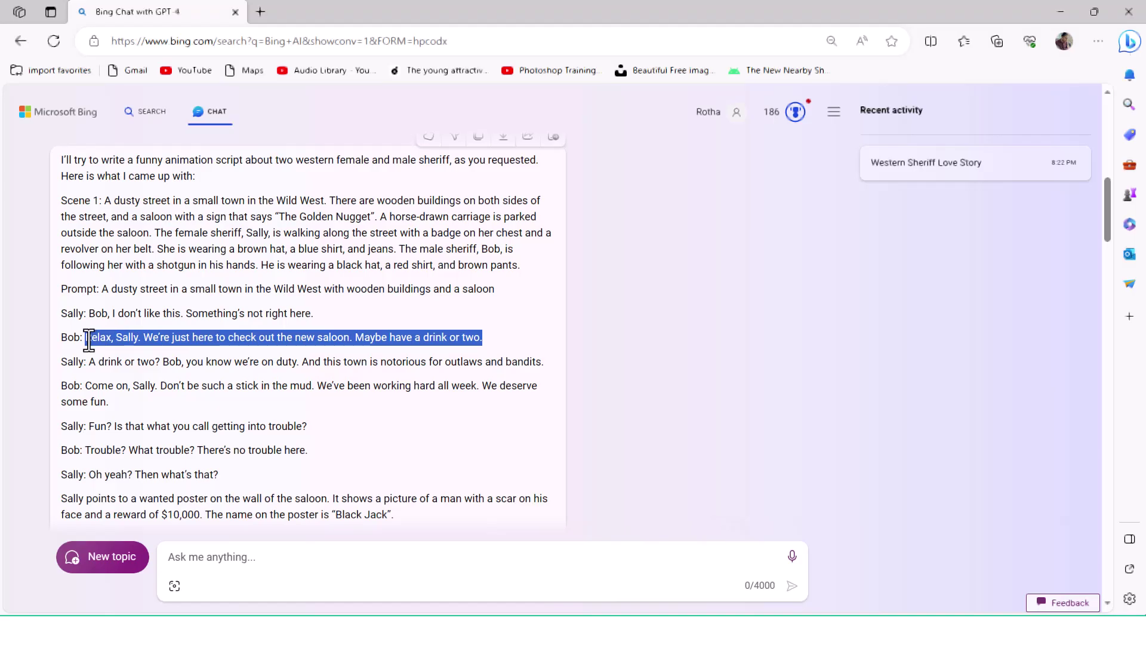
pyautogui.hotkey('alt', 'Tab')
pyautogui.hotkey('ctrl', 'a')
pyautogui.hotkey('ctrl', 'v')
# Generate speech for Bob's line with the Fin voice and download the audio.
pyautogui.scroll(2, 295, 345)
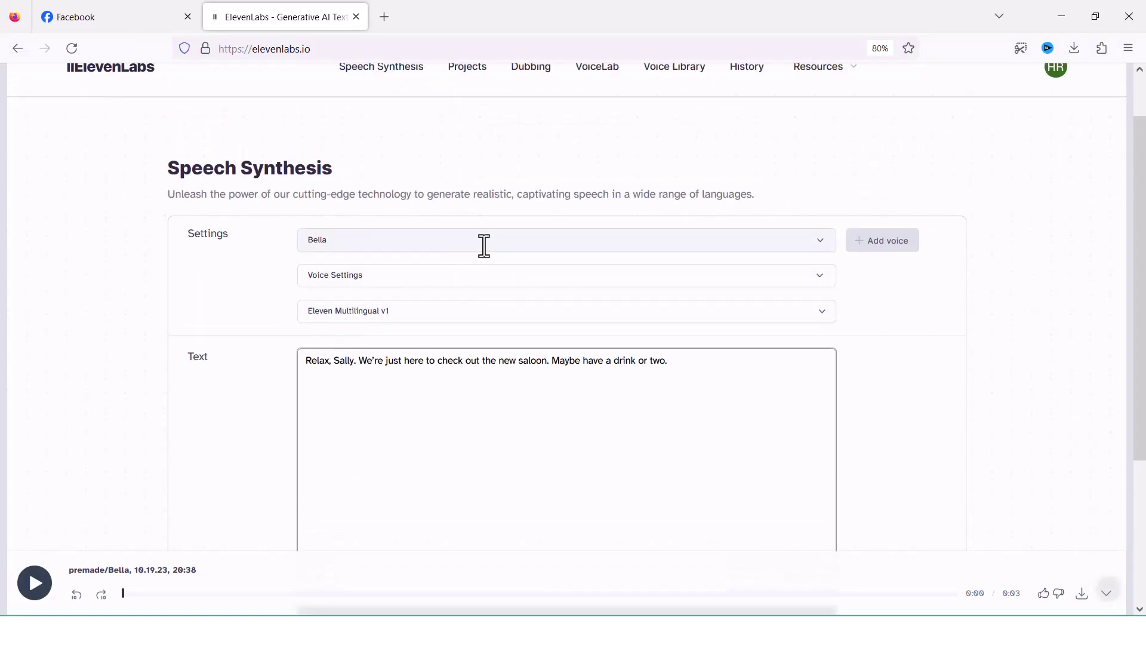
pyautogui.click(820, 238)
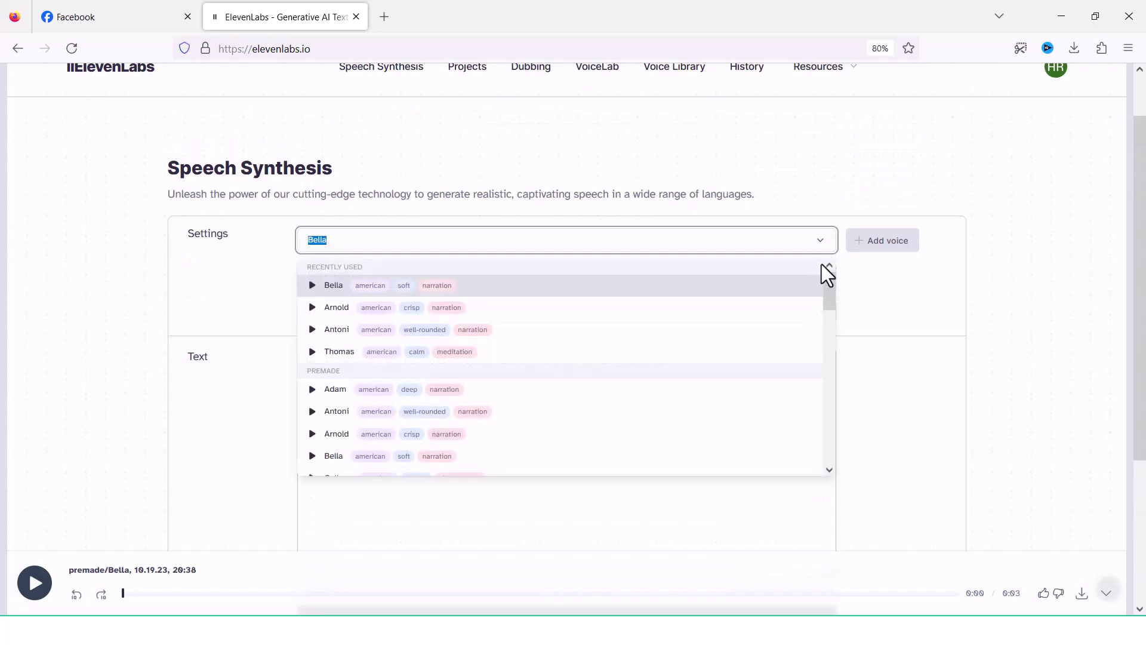
pyautogui.moveTo(826, 284); pyautogui.dragTo(822, 341)
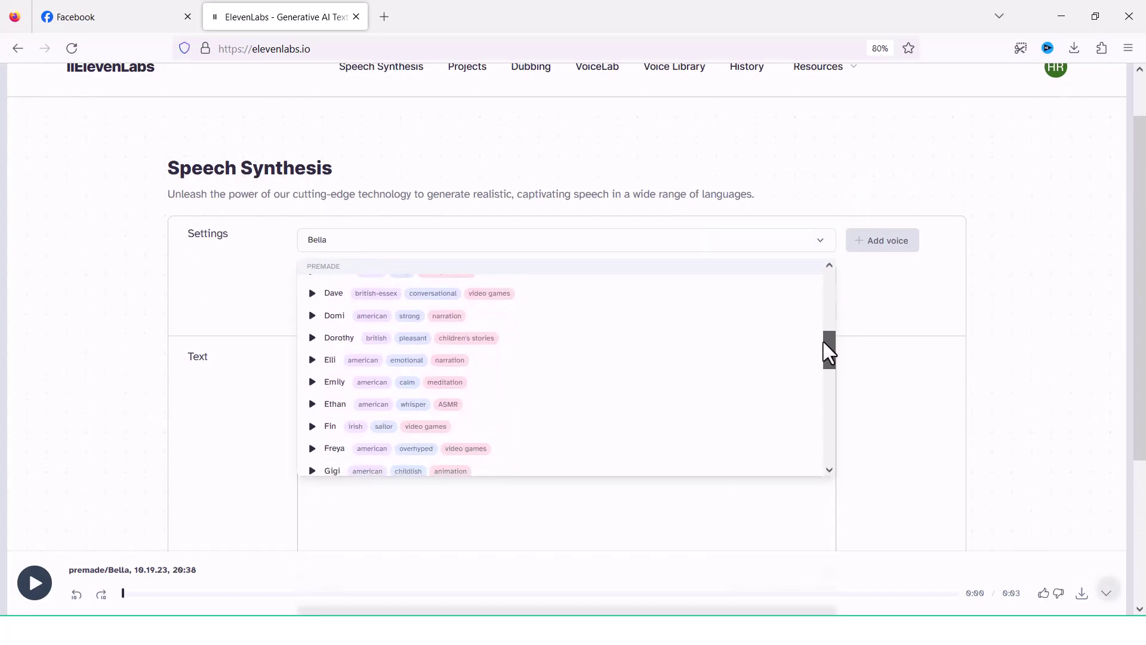
pyautogui.click(331, 430)
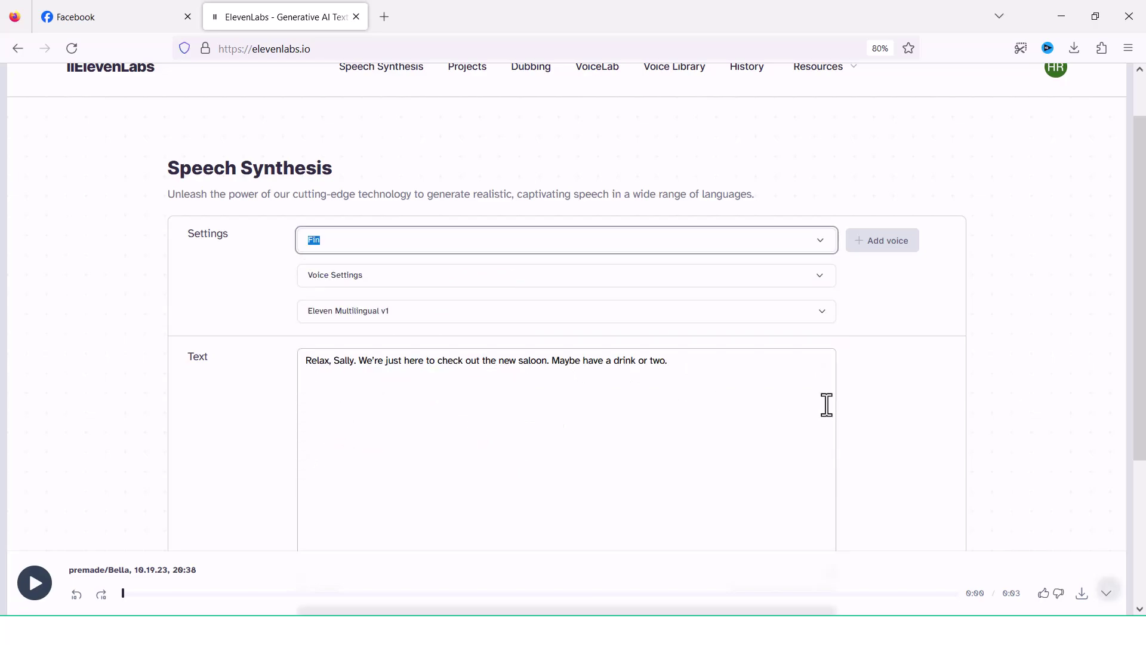
pyautogui.scroll(-3, 827, 403)
pyautogui.click(571, 443)
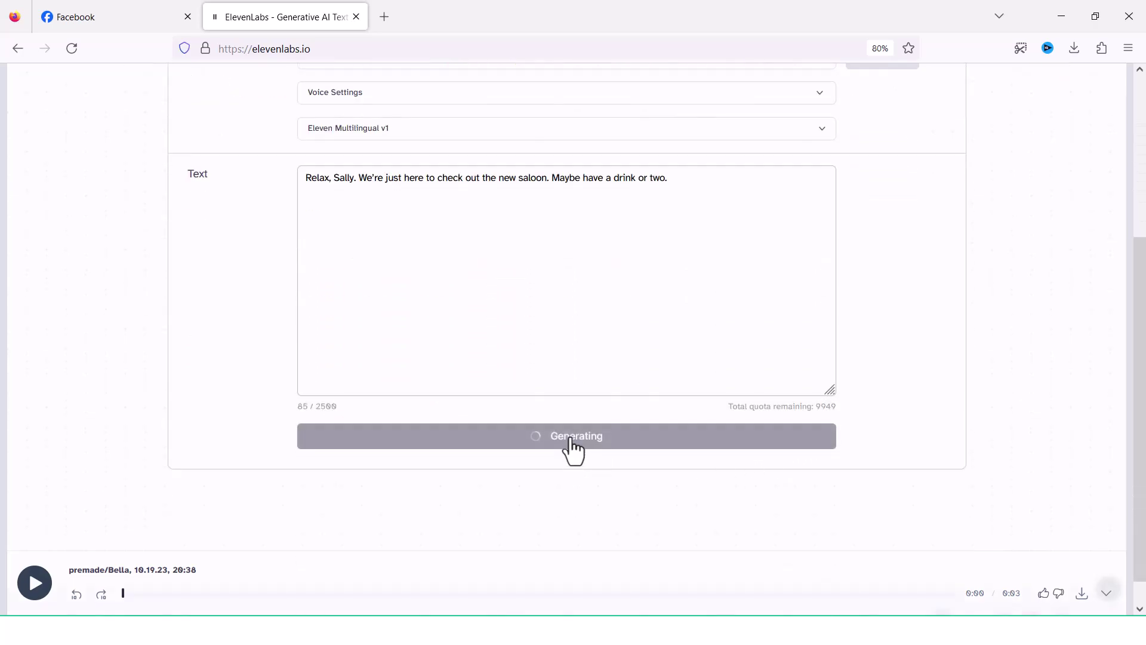
pyautogui.click(1081, 593)
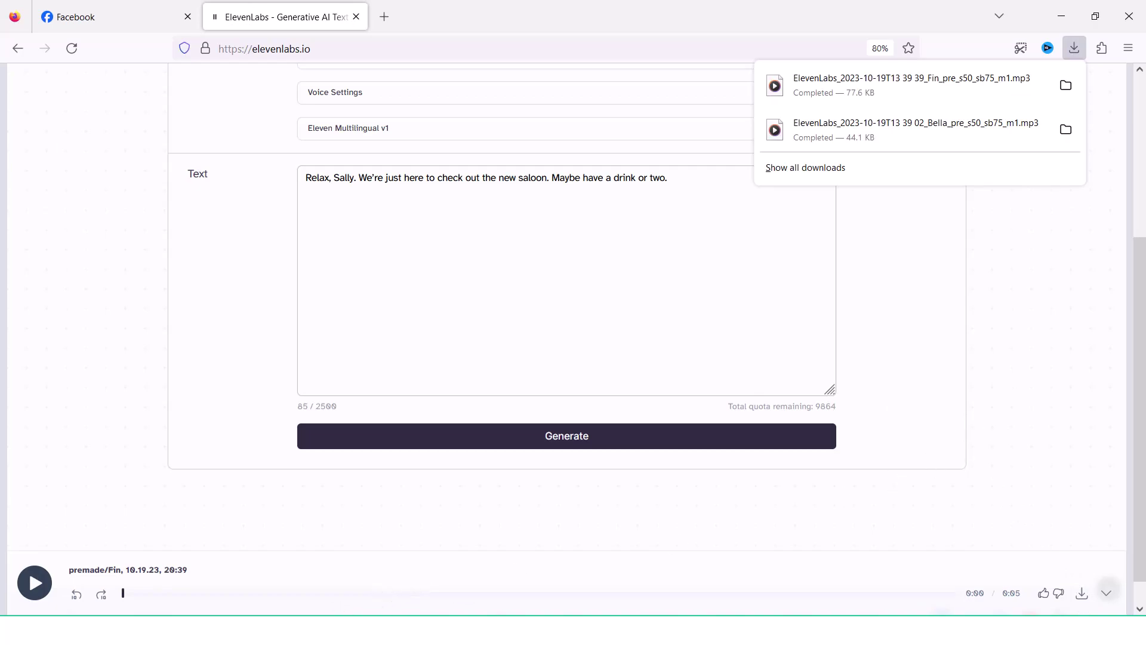
pyautogui.click(289, 455)
# Review the remaining scenes and dialogue of the sheriff script in Bing Chat through to the end.
pyautogui.hotkey('alt', 'Tab')
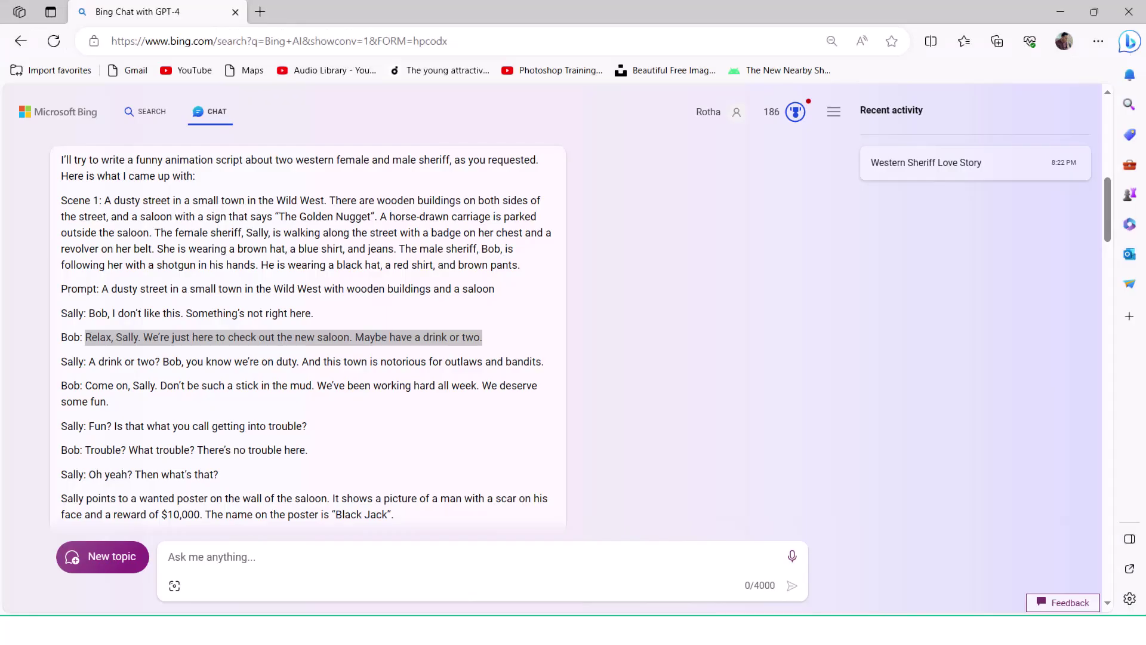
pyautogui.click(279, 370)
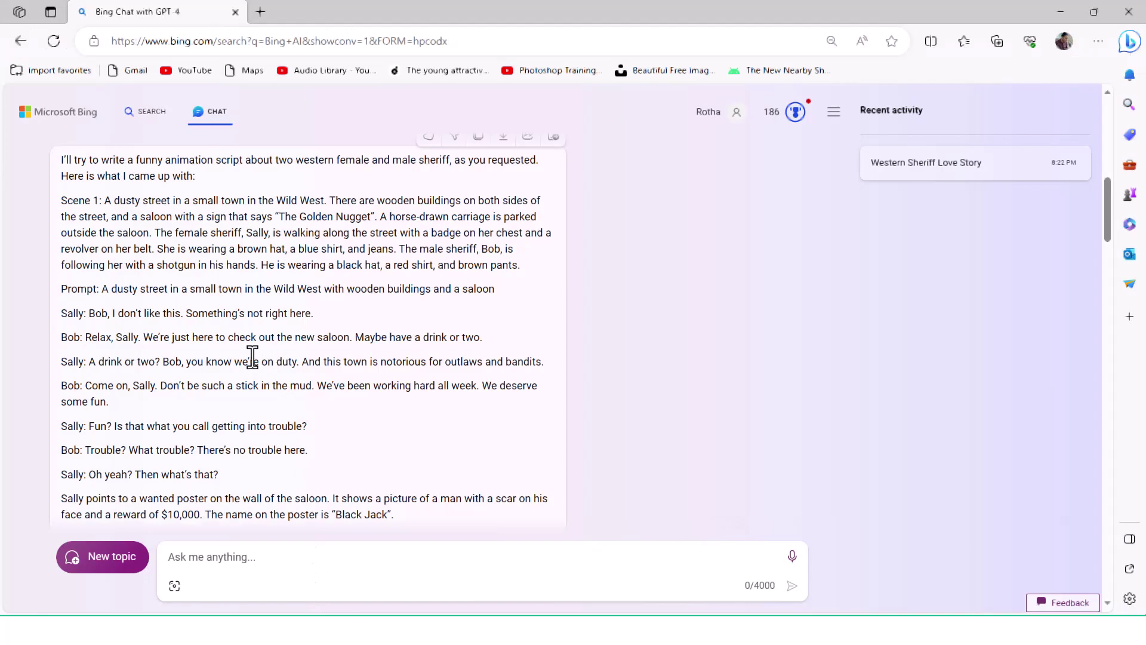
pyautogui.scroll(-3, 227, 342)
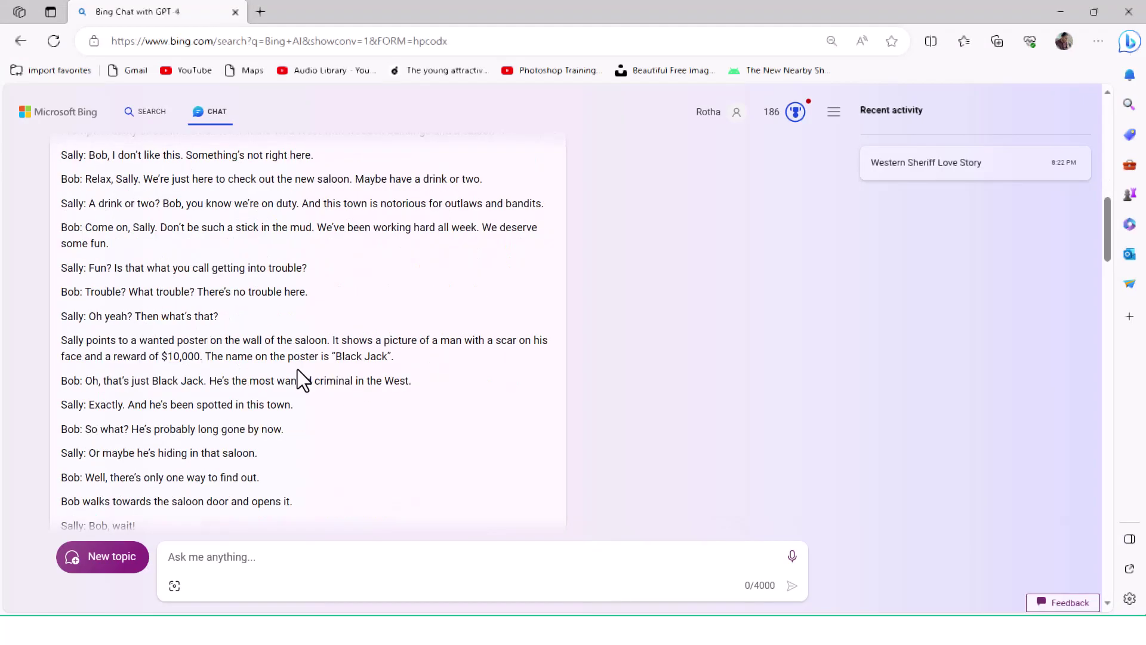
pyautogui.scroll(-9, 286, 366)
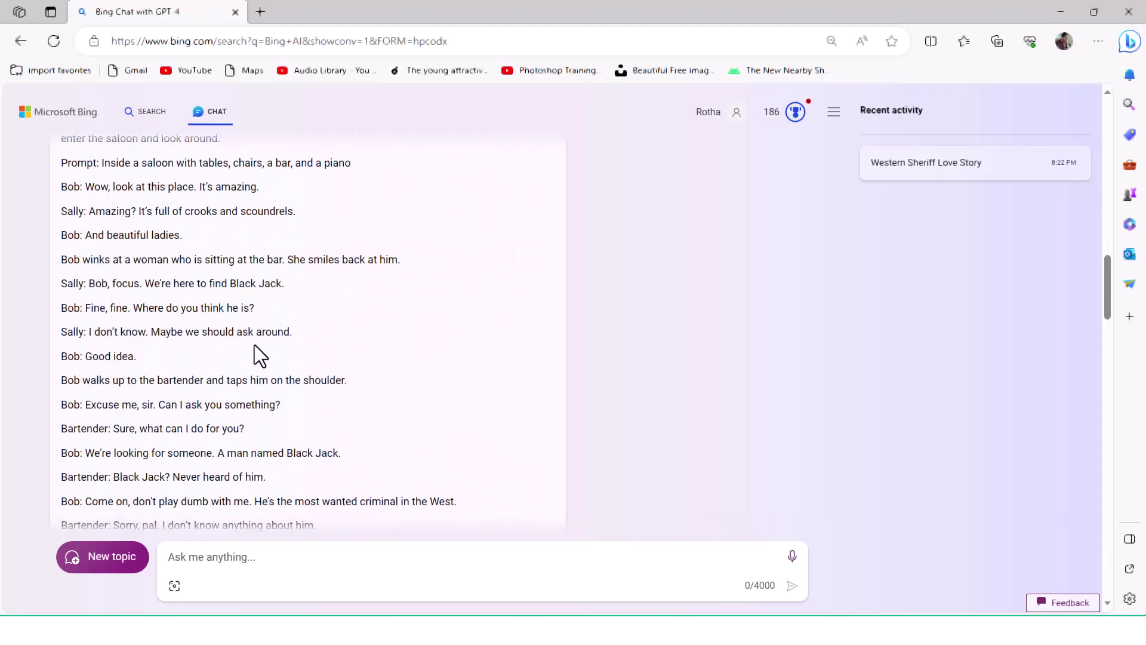
pyautogui.scroll(-6, 254, 345)
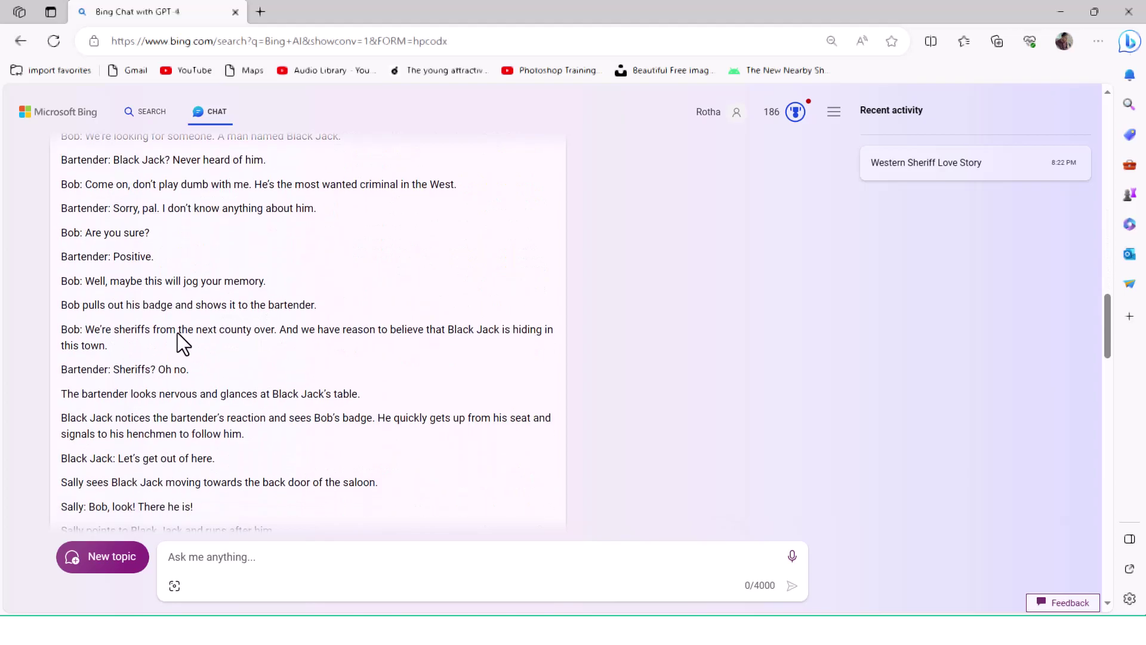
pyautogui.scroll(-17, 173, 354)
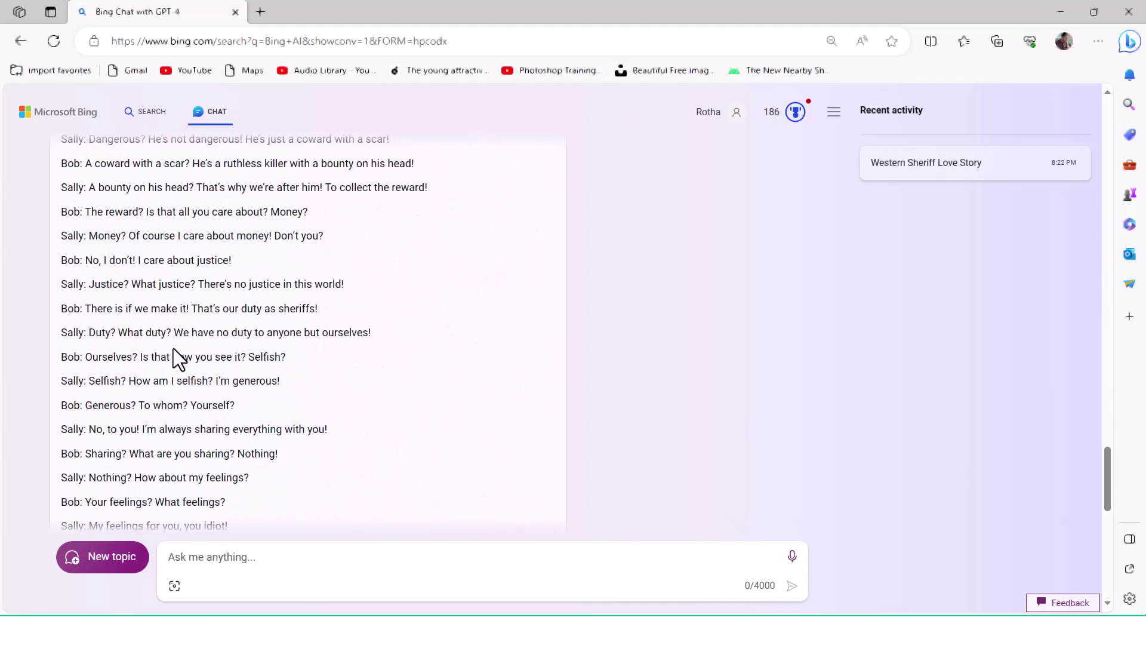
pyautogui.scroll(-10, 173, 348)
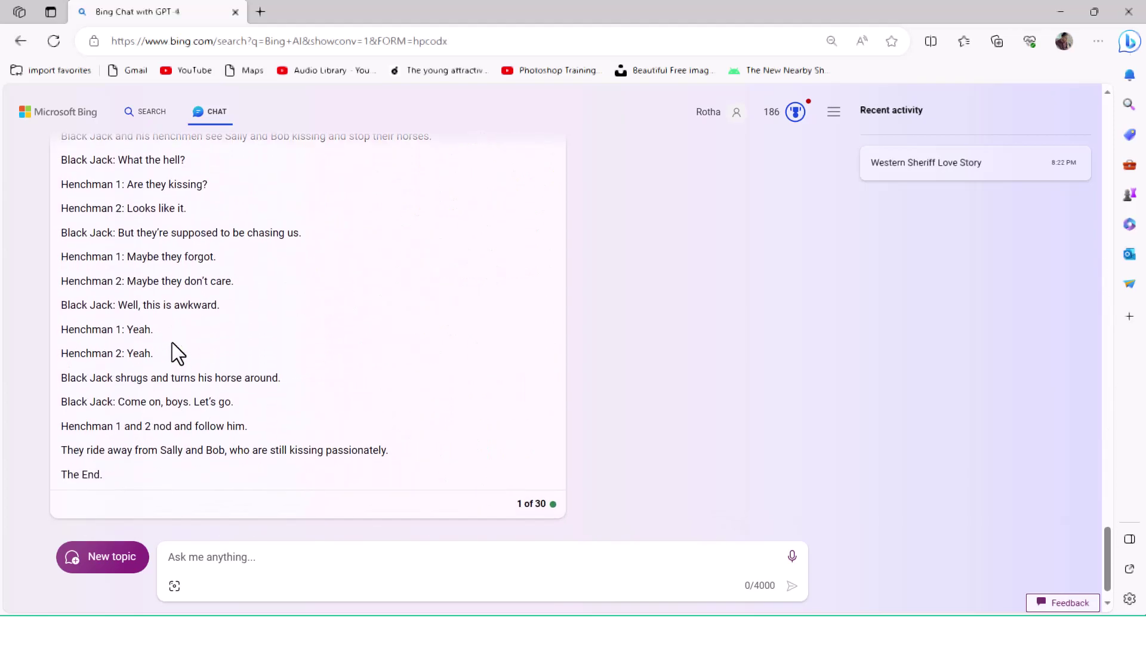
pyautogui.scroll(4, 172, 342)
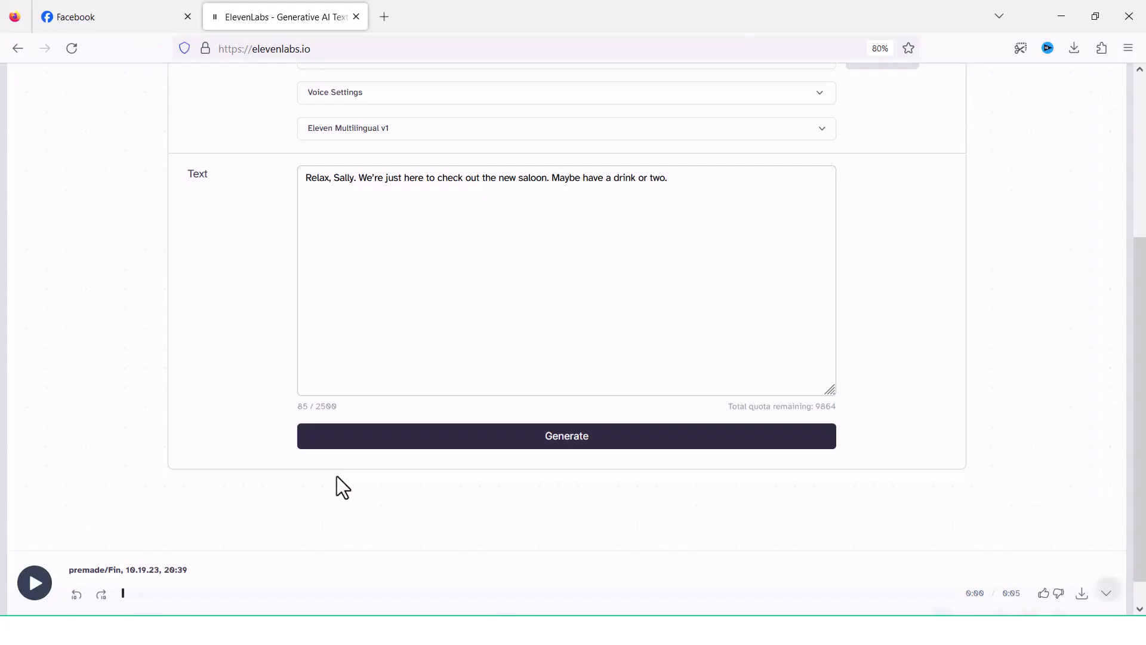
pyautogui.scroll(3, 336, 476)
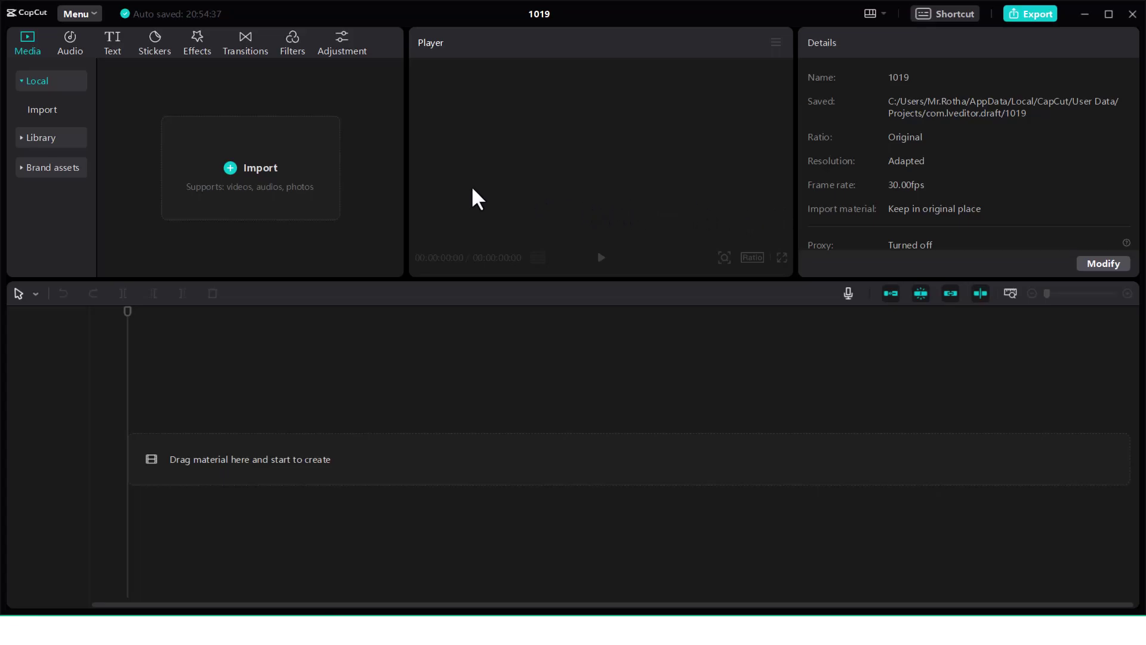
# Import all Scene 1 audio files, Bob01.mp3 to Bob06.mp3 and Sally01.mp3 to Sally7.mp3, into the CapCut project.
pyautogui.click(287, 165)
pyautogui.moveTo(237, 341); pyautogui.dragTo(170, 106)
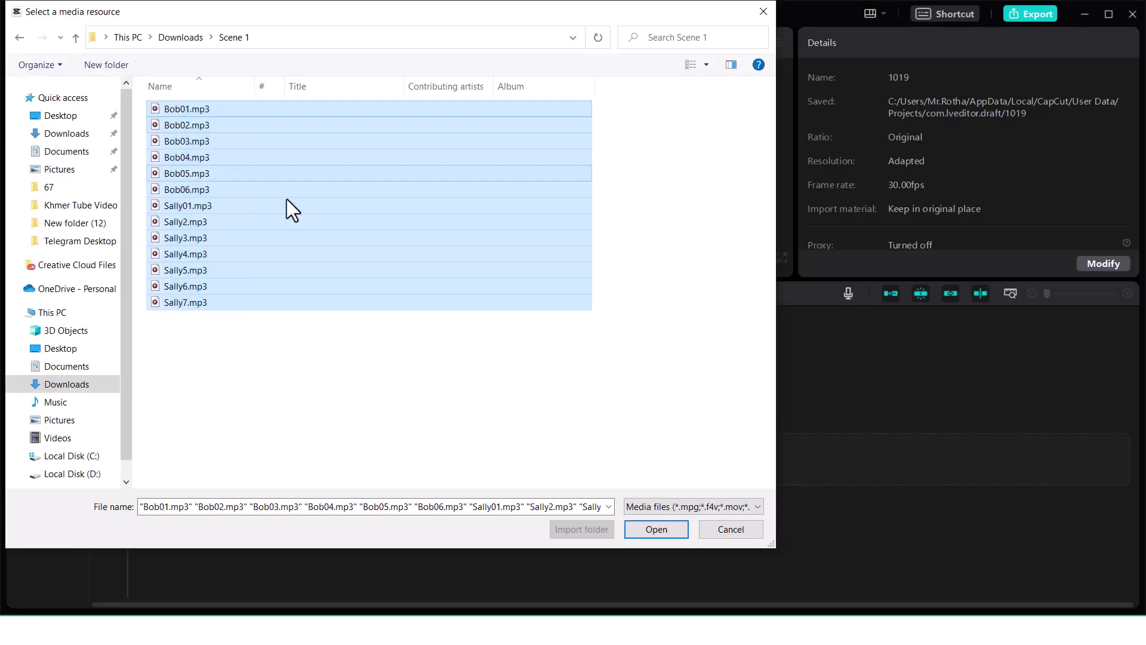
pyautogui.click(657, 529)
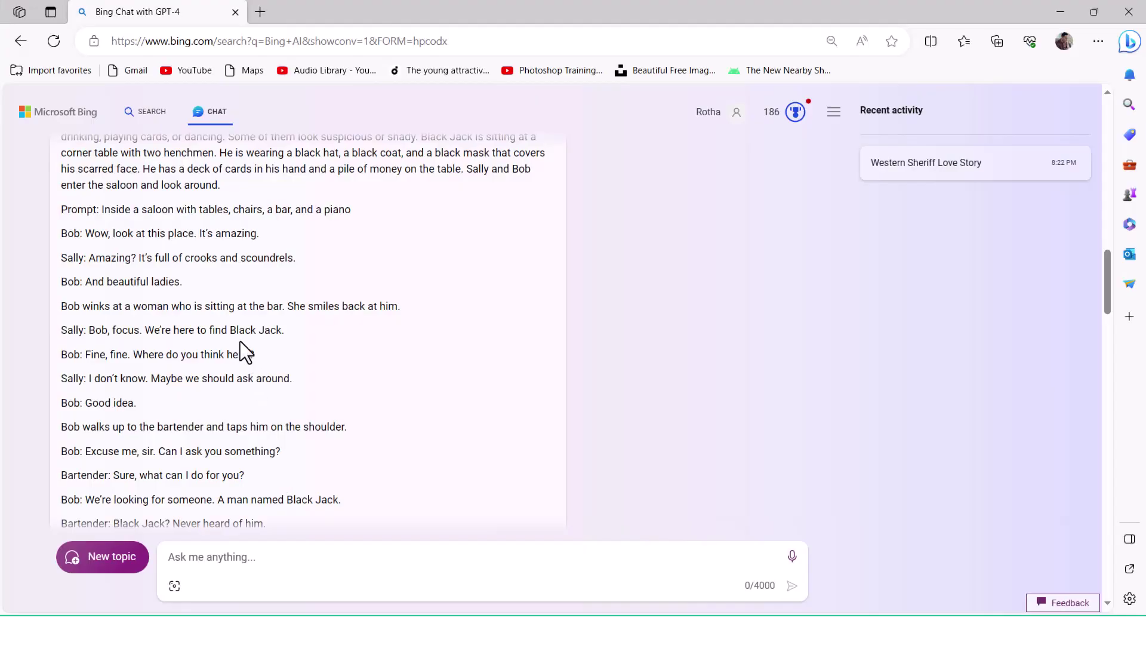
# Check the opening dialogue line of Scene 1 in the Bing Chat script, and return to CapCut.
pyautogui.scroll(10, 133, 251)
pyautogui.moveTo(73, 280); pyautogui.dragTo(141, 284)
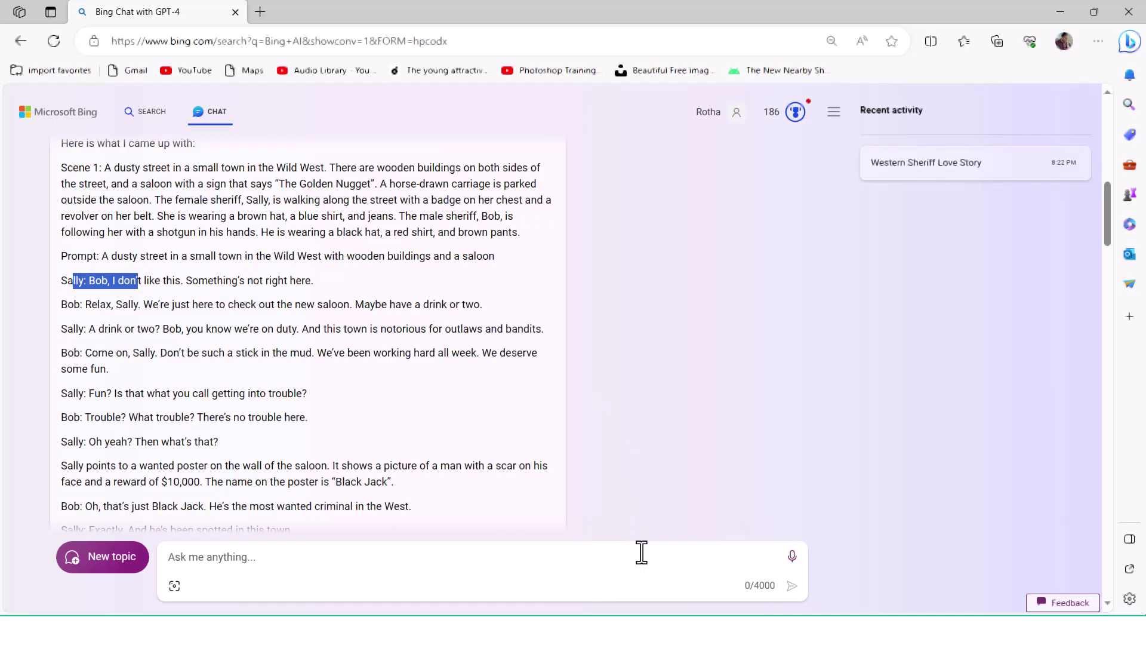
pyautogui.click(674, 614)
pyautogui.moveTo(273, 157)
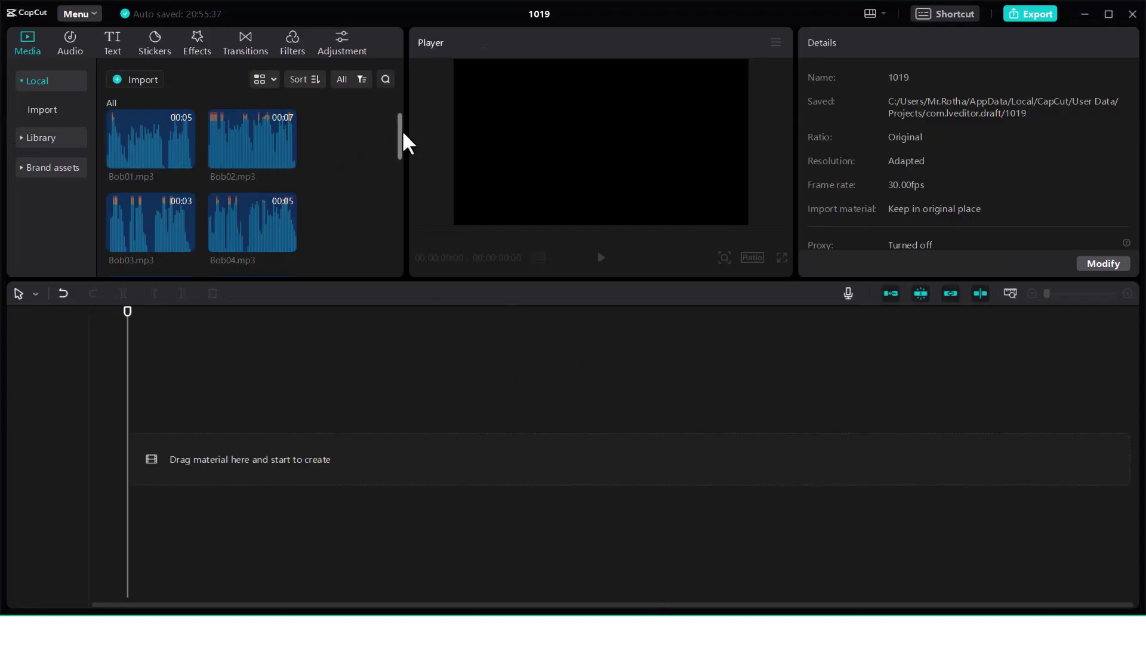
# Add Sally01.mp3 at the start of the timeline and place Bob01.mp3 directly after it on a separate audio track.
pyautogui.moveTo(398, 133); pyautogui.dragTo(395, 189)
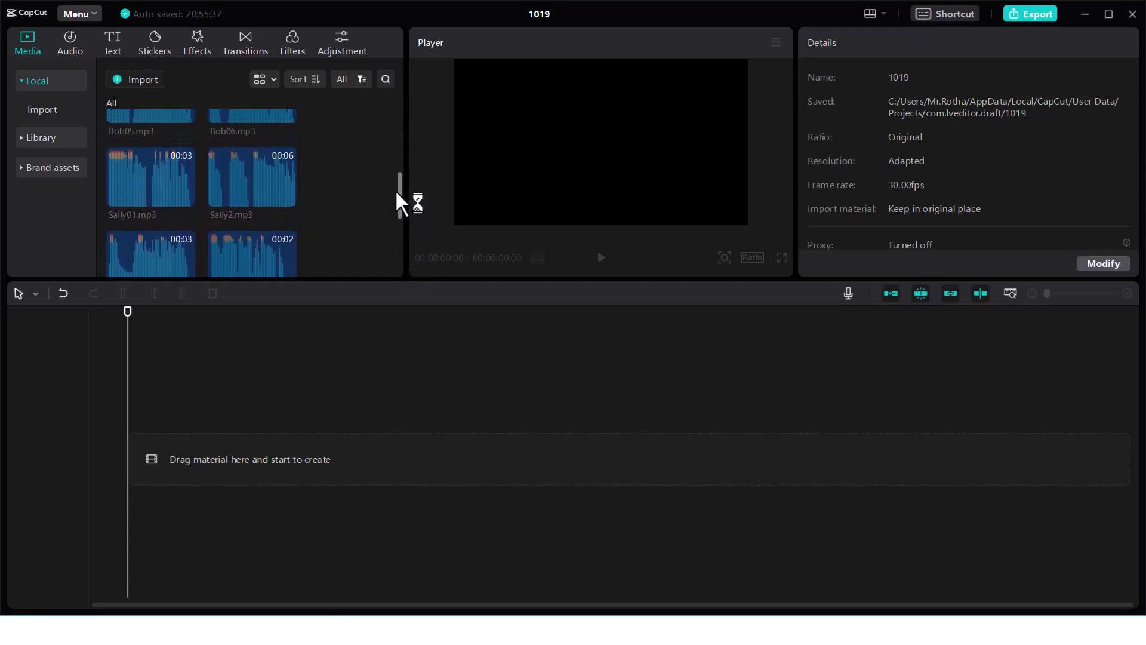
pyautogui.click(186, 197)
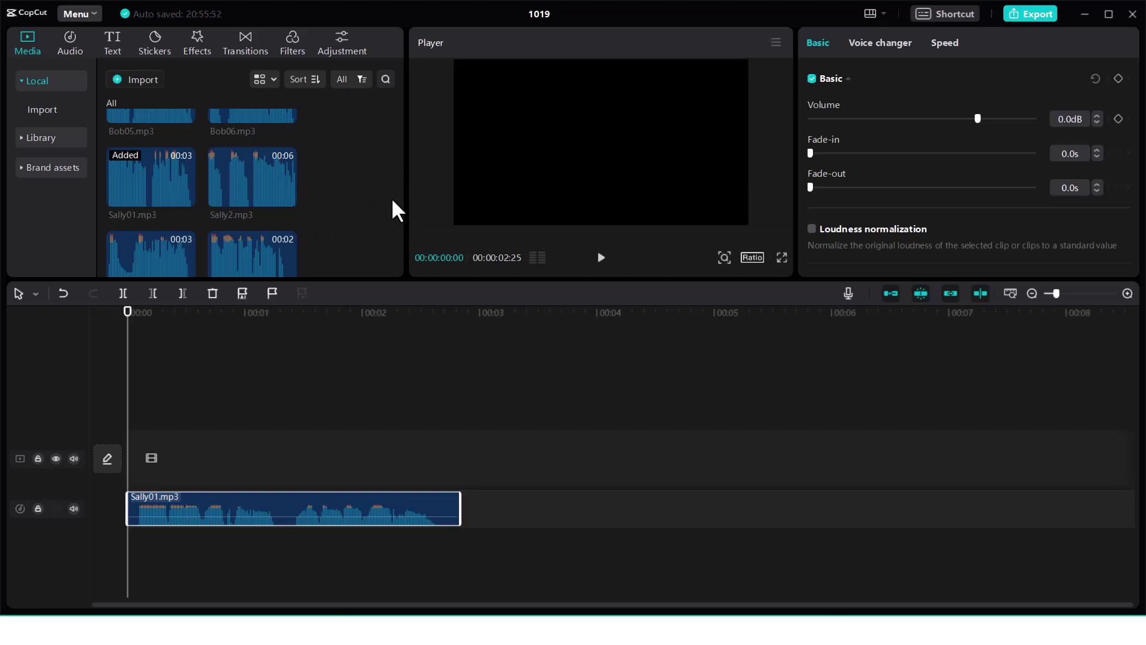
pyautogui.moveTo(402, 208); pyautogui.dragTo(398, 141)
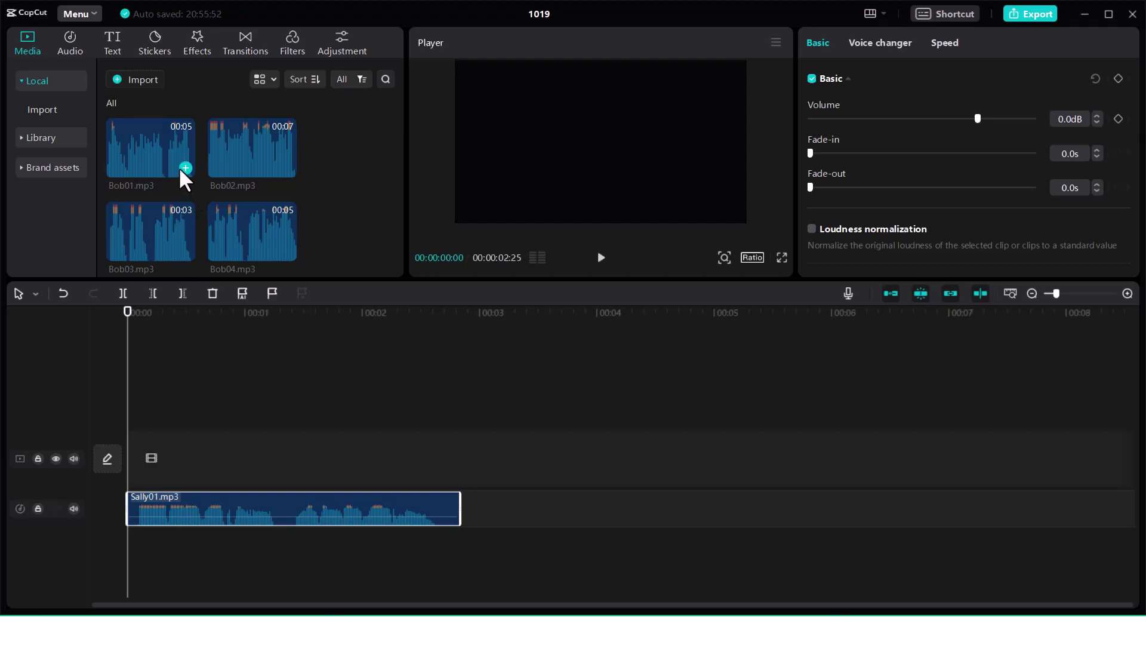
pyautogui.moveTo(487, 546); pyautogui.dragTo(632, 485)
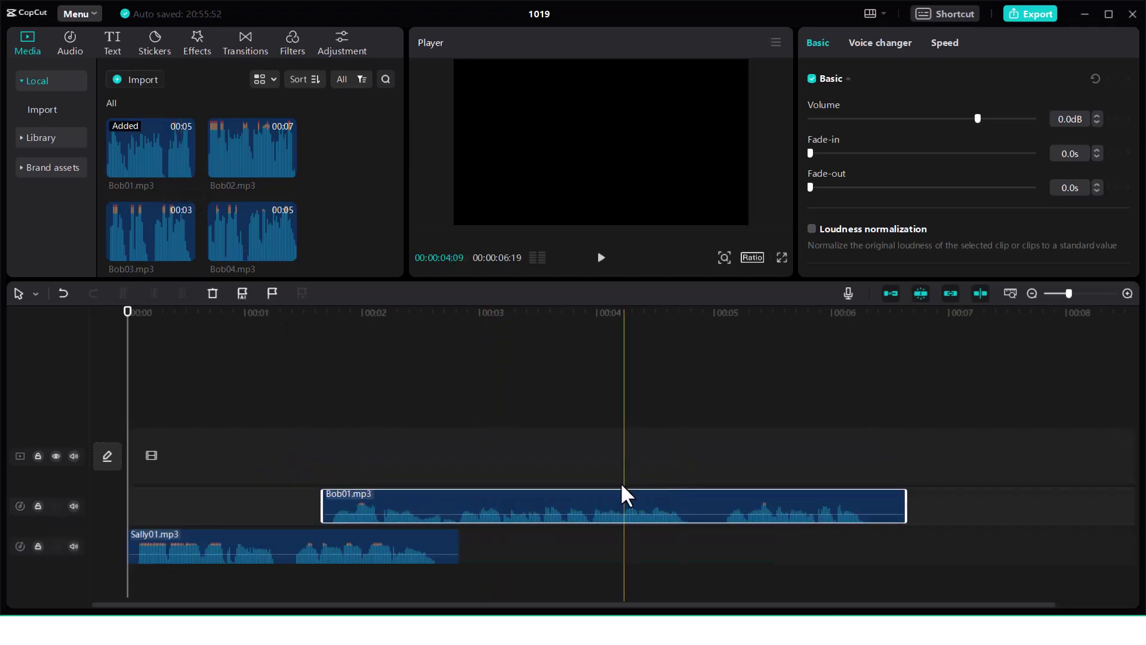
pyautogui.moveTo(473, 510); pyautogui.dragTo(623, 512)
pyautogui.click(1033, 295)
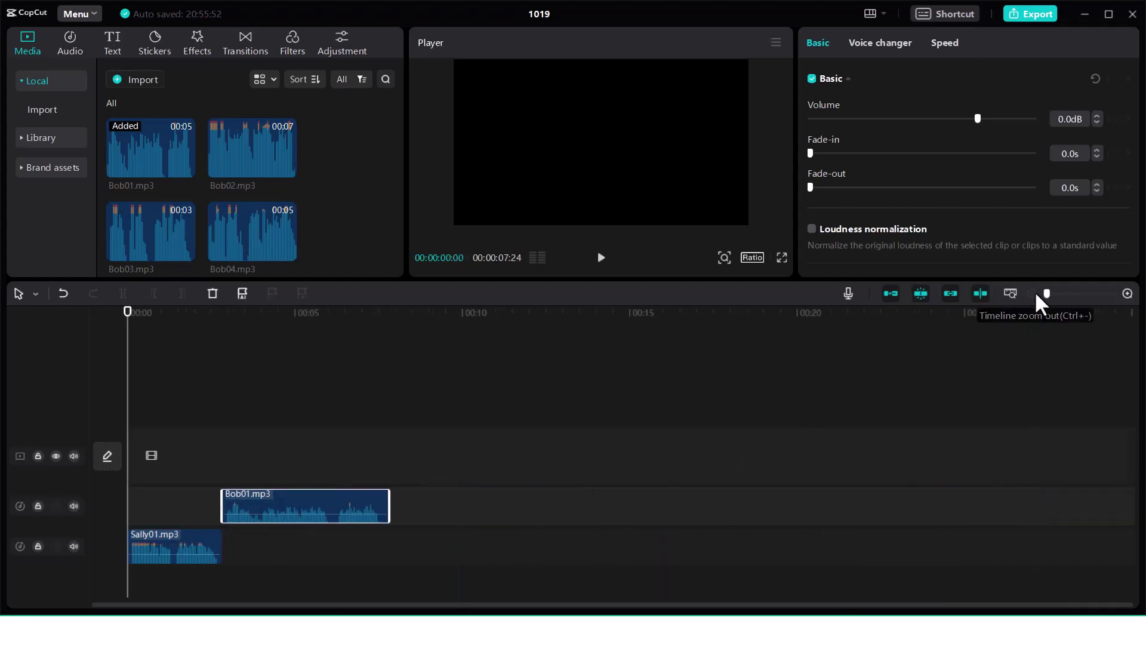
# Add Sally2.mp3 to Sally's audio track, starting where Bob01.mp3 ends.
pyautogui.scroll(-8, 350, 199)
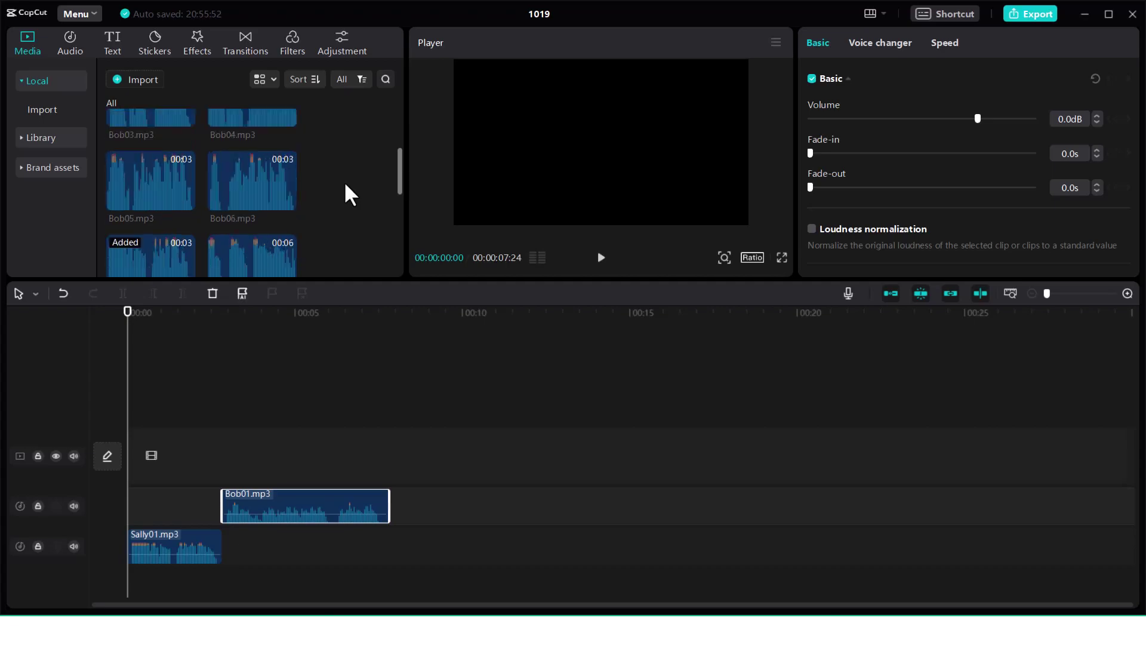
pyautogui.scroll(5, 320, 191)
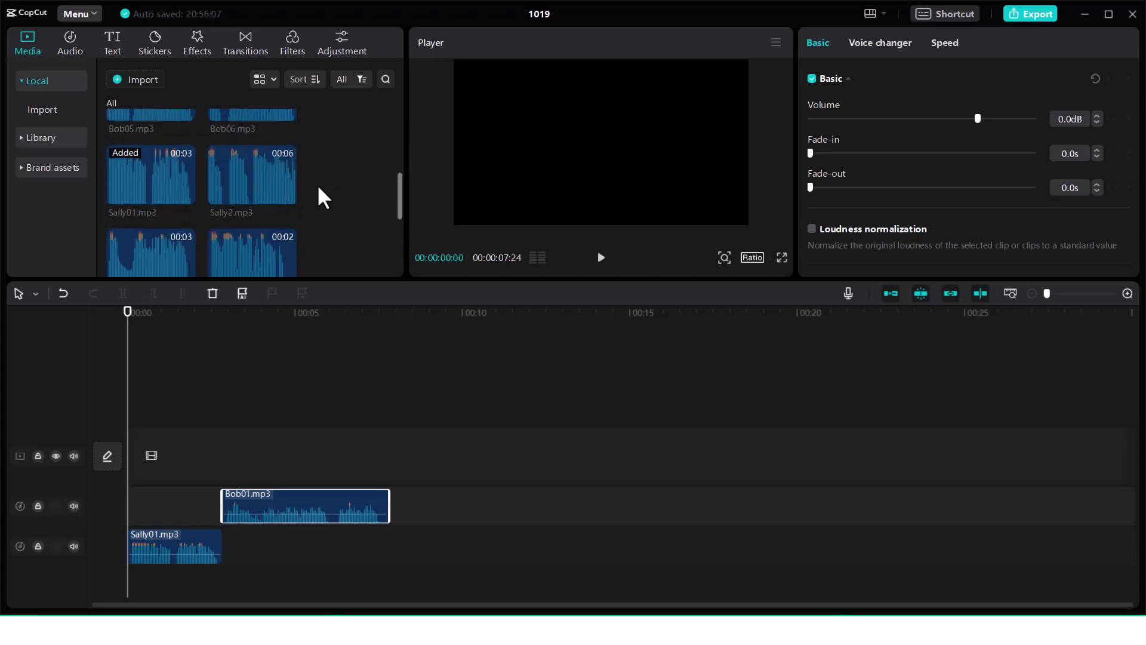
pyautogui.moveTo(400, 192); pyautogui.dragTo(394, 206)
pyautogui.click(287, 218)
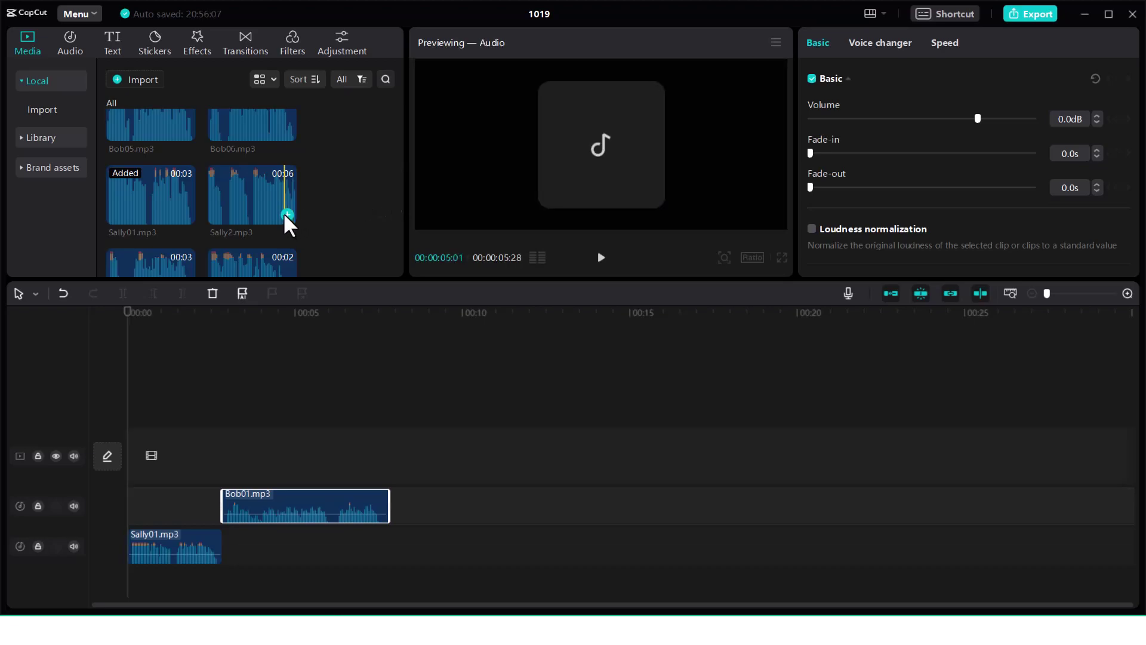
pyautogui.moveTo(239, 544); pyautogui.dragTo(496, 509)
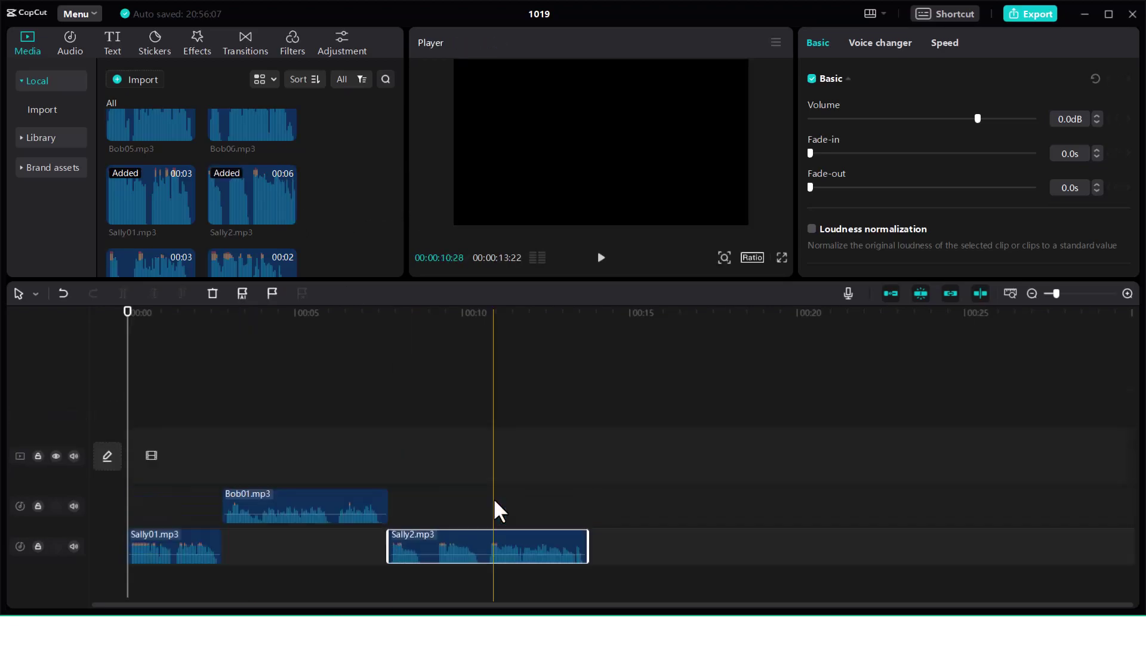
# Add Bob02.mp3 to Bob's audio track, starting where Sally2.mp3 ends.
pyautogui.moveTo(400, 203); pyautogui.dragTo(401, 133)
pyautogui.click(287, 169)
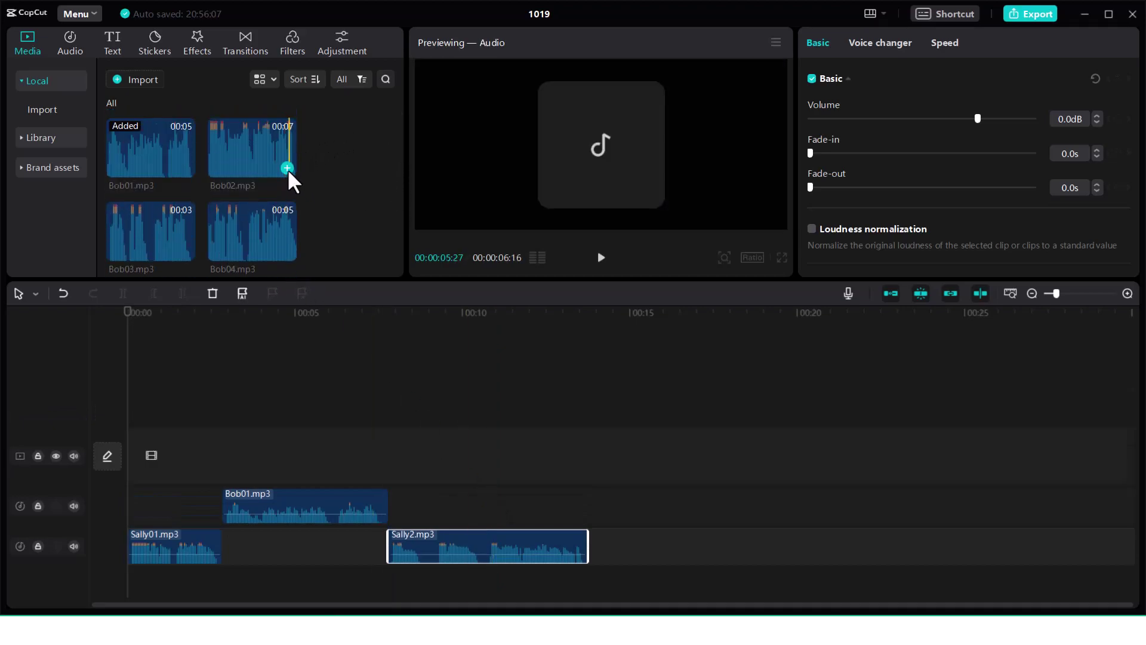
pyautogui.moveTo(225, 547); pyautogui.dragTo(687, 464)
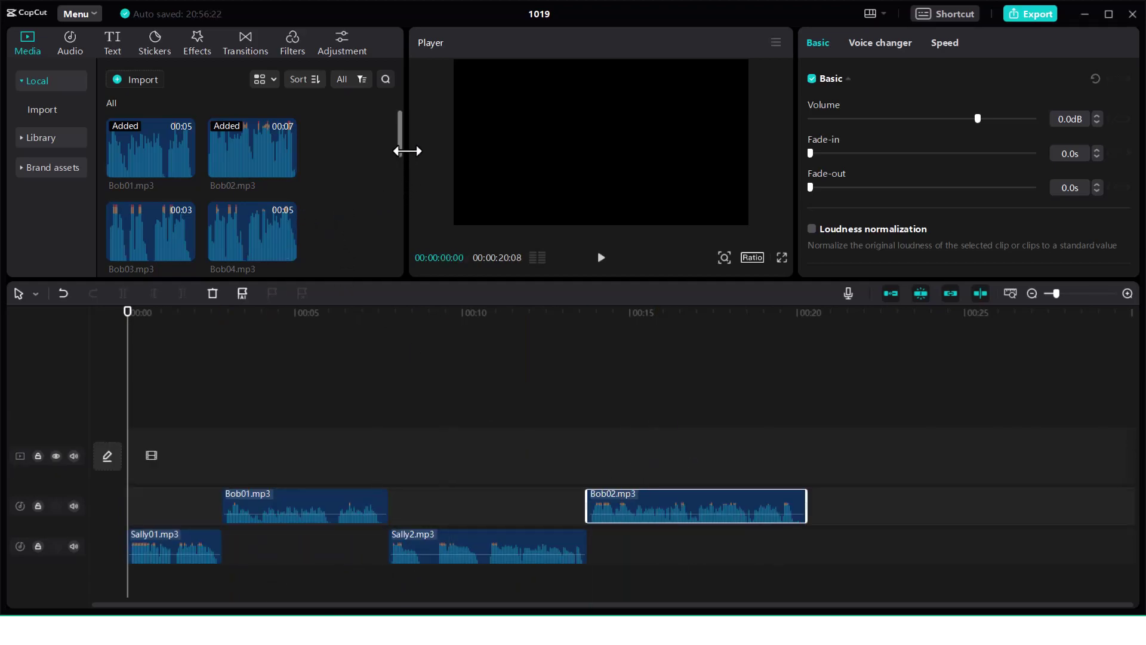
# Place Sally3.mp3 after Bob02.mp3 on Sally's track, followed by Bob03.mp3 on Bob's track.
pyautogui.moveTo(399, 144); pyautogui.dragTo(387, 218)
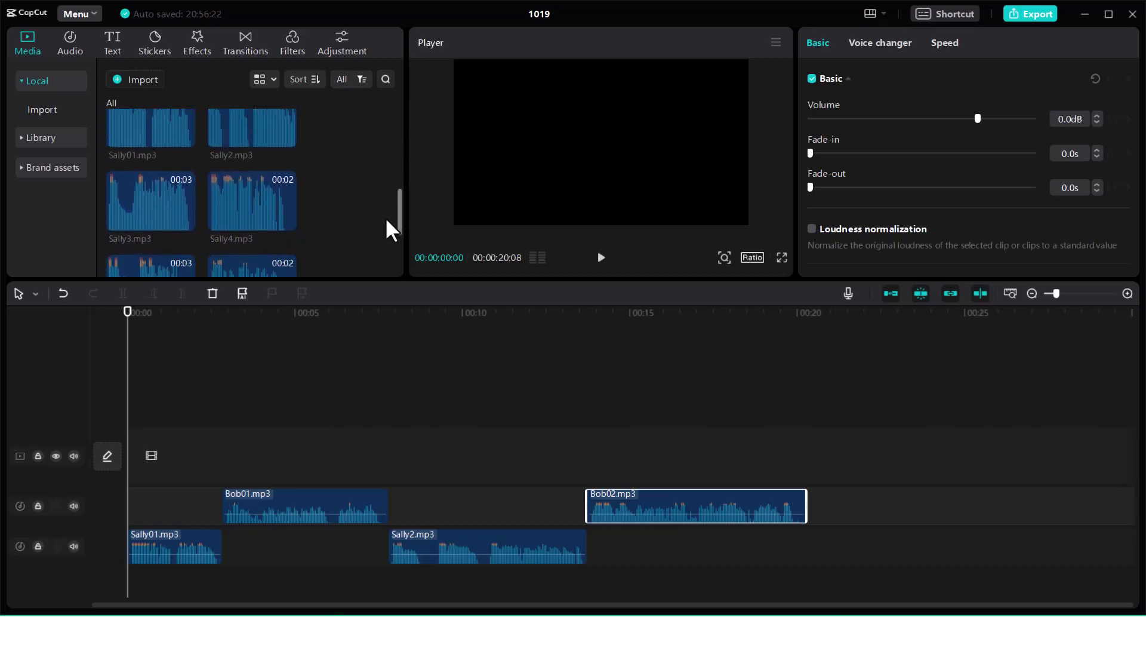
pyautogui.click(186, 221)
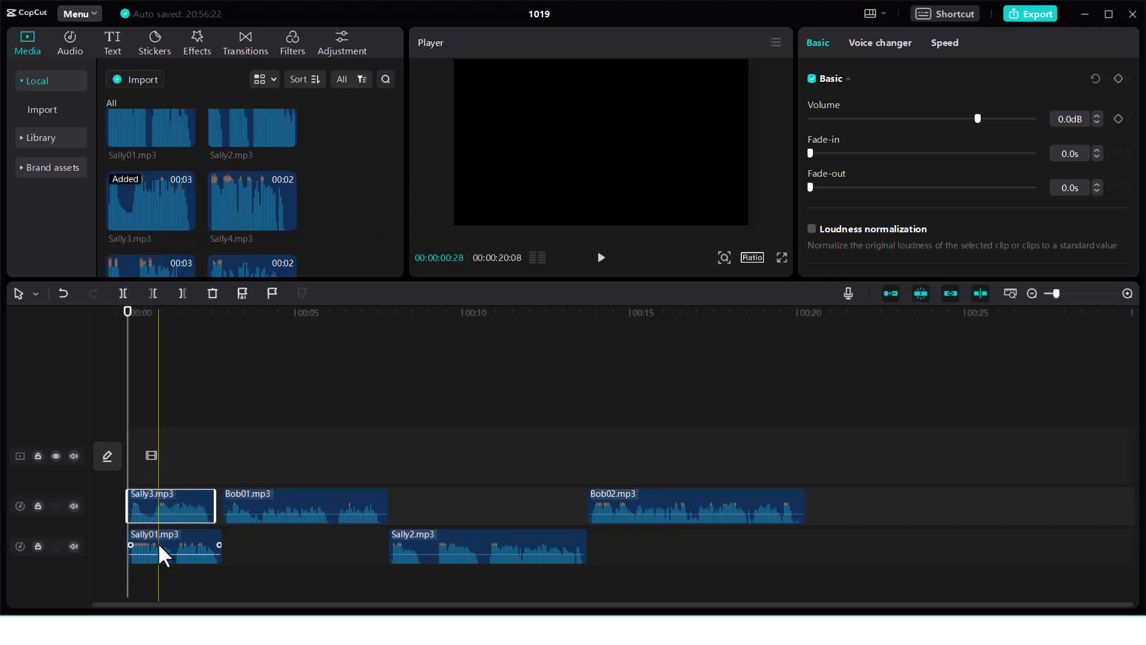
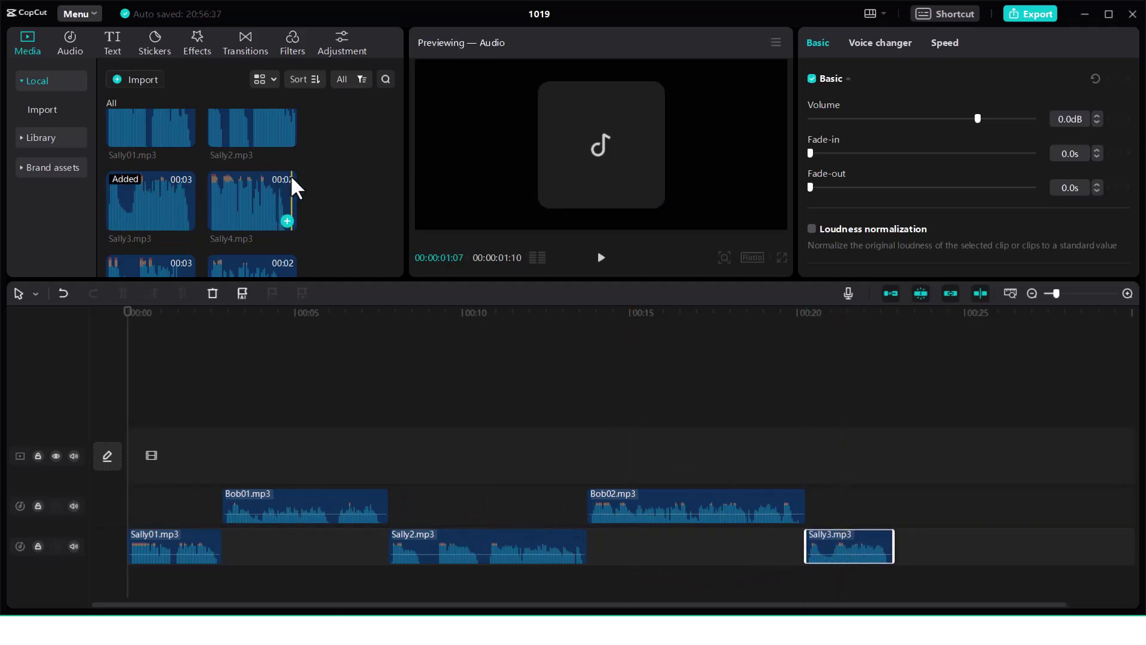
pyautogui.moveTo(178, 234); pyautogui.dragTo(924, 511)
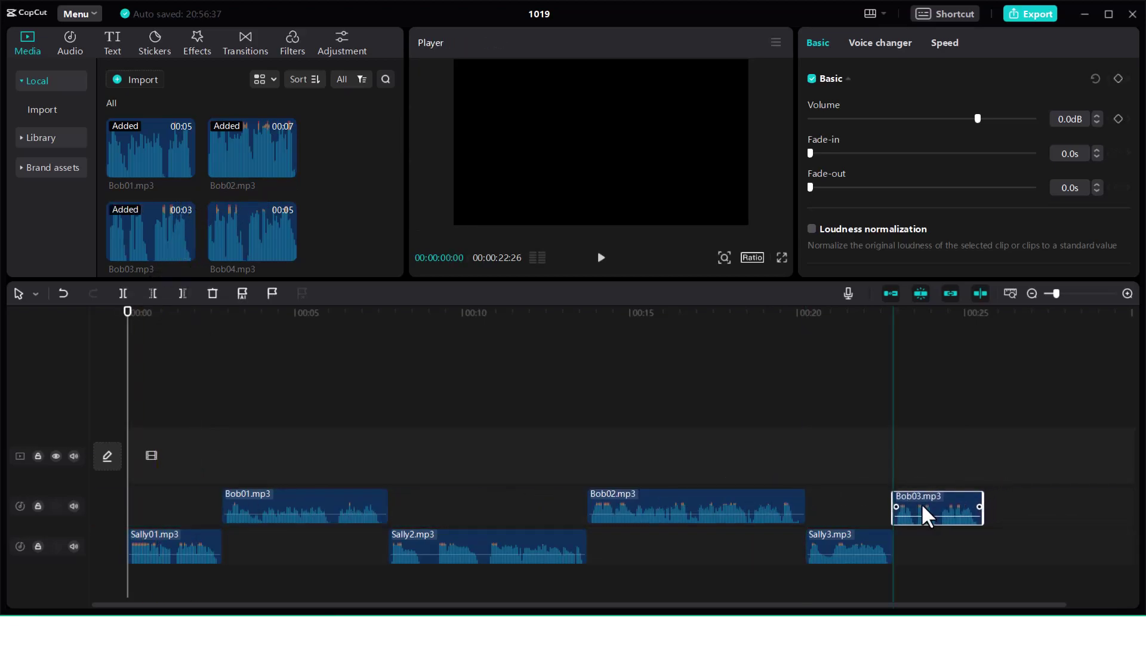
# Place the remaining clips, Sally4.mp3 to Sally7.mp3 and Bob04.mp3 to Bob06.mp3, alternately end to end on their character's track.
pyautogui.moveTo(744, 609); pyautogui.dragTo(1016, 601)
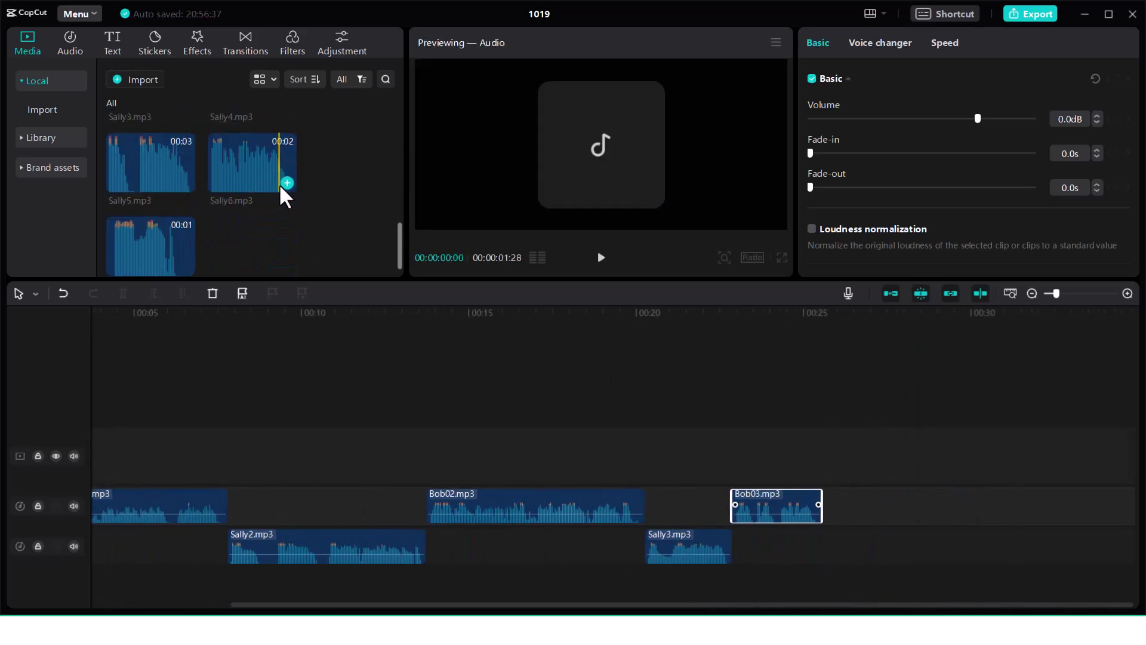
pyautogui.scroll(-5, 334, 197)
pyautogui.scroll(-1, 353, 197)
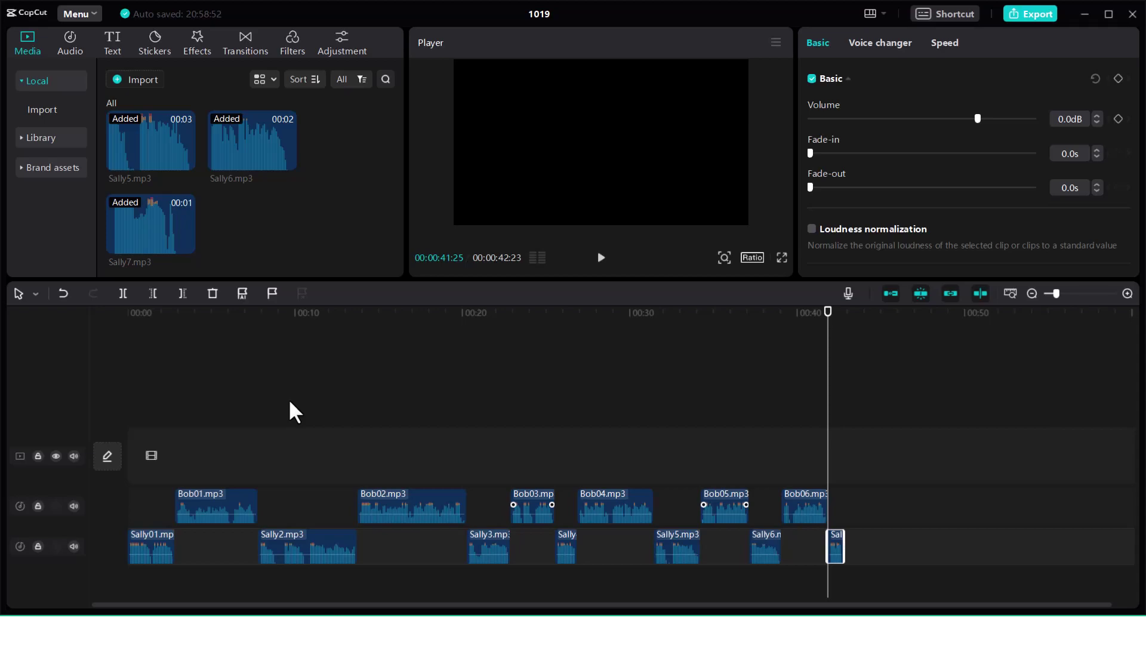
# Delete all six Bob clips from the timeline, leaving Sally's clips at their timed positions.
pyautogui.moveTo(186, 519)
pyautogui.moveTo(869, 508); pyautogui.dragTo(232, 495)
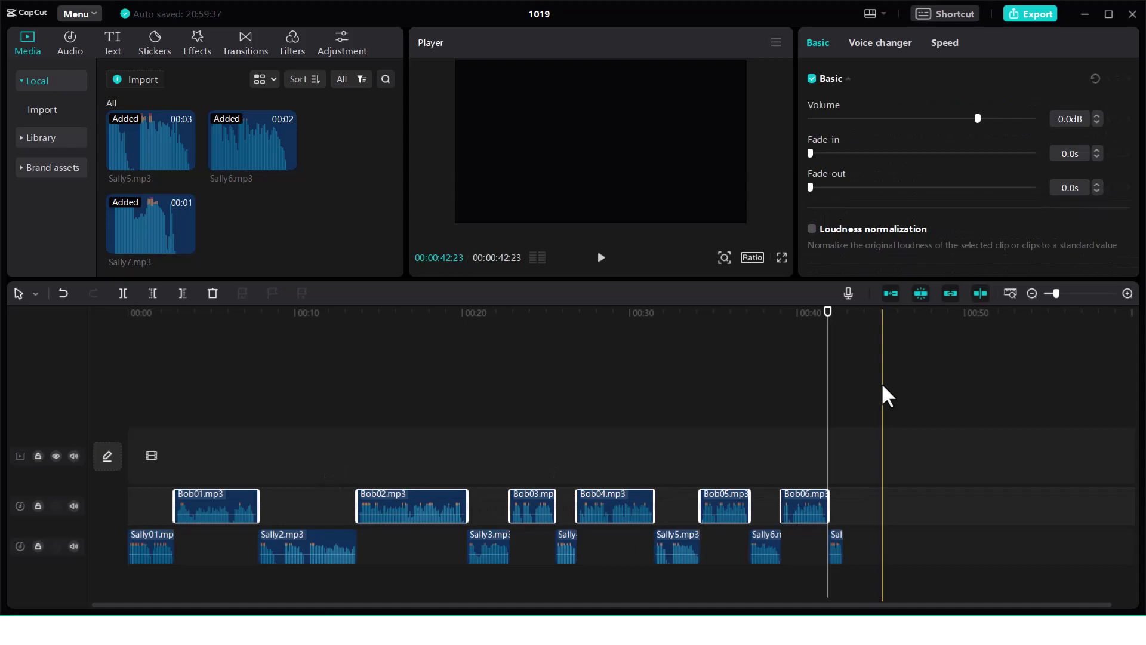
pyautogui.press('Delete')
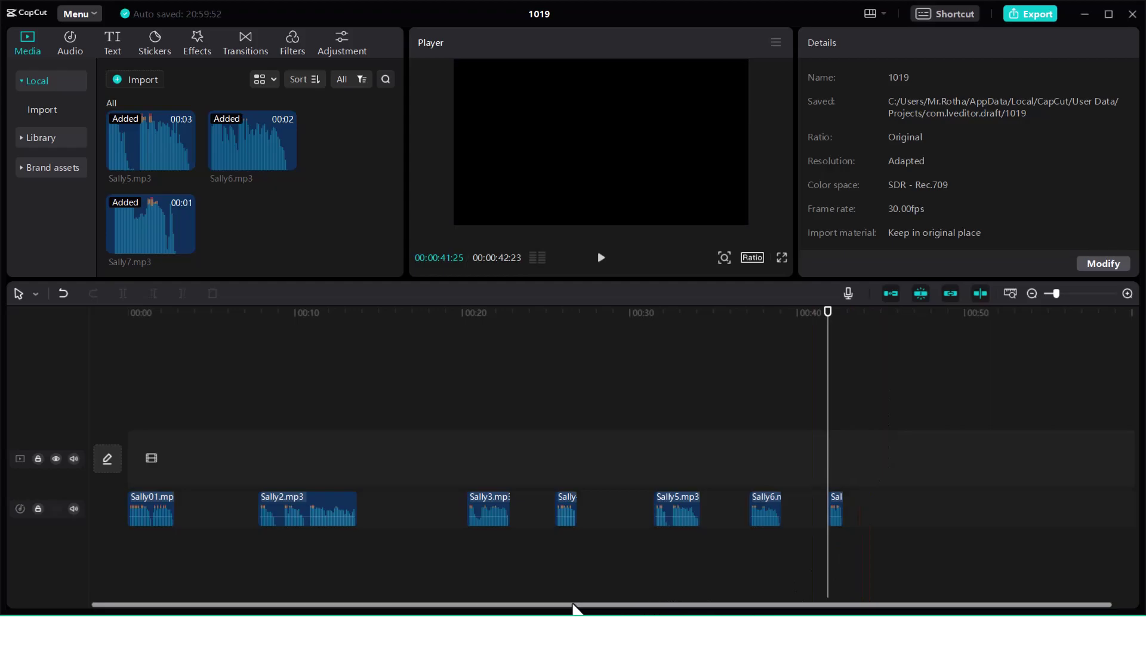
# Export Sally's dialogue as an MP3 titled Sally-OK, with video exporting disabled and audio export enabled.
pyautogui.click(1026, 18)
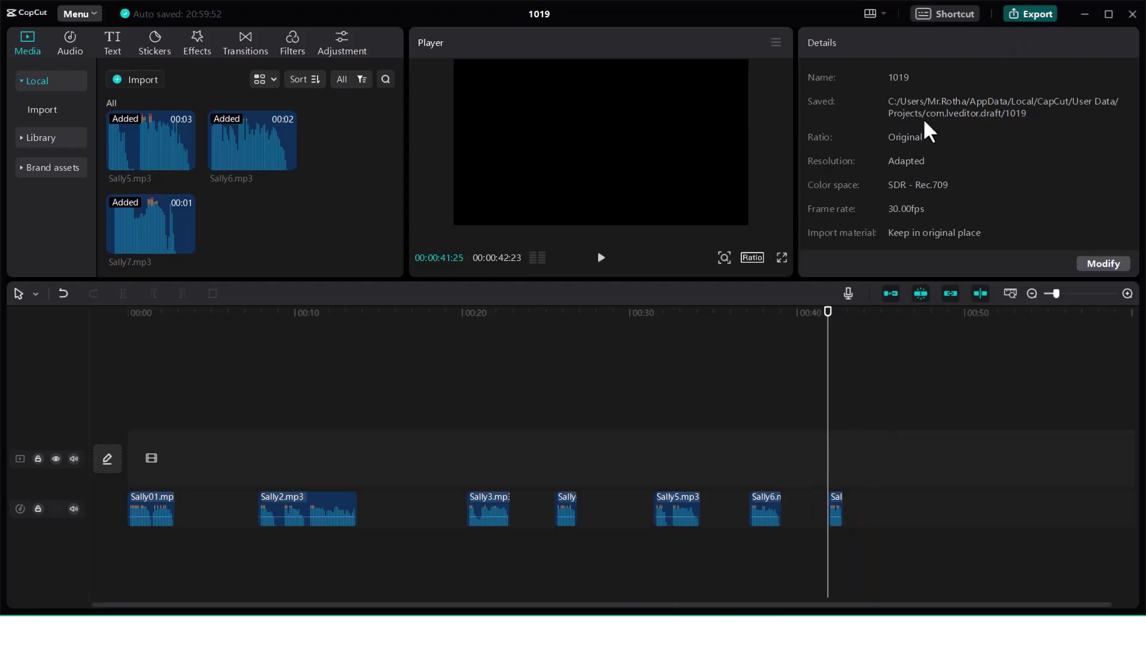
pyautogui.write('Sa')
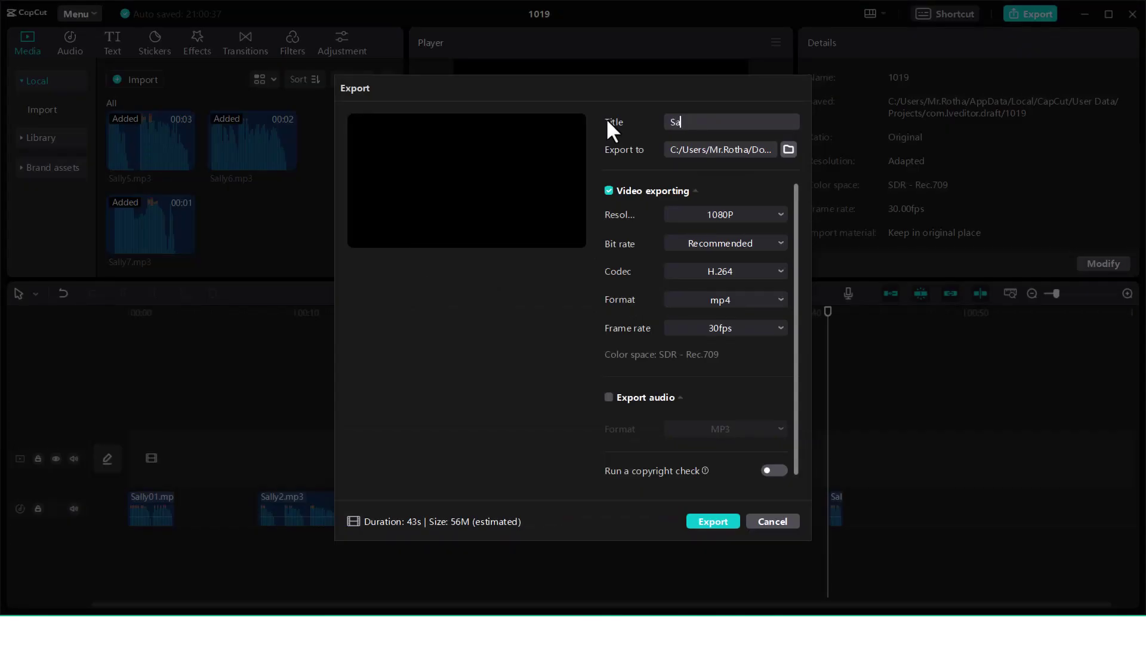
pyautogui.write('lly-OK')
pyautogui.click(611, 190)
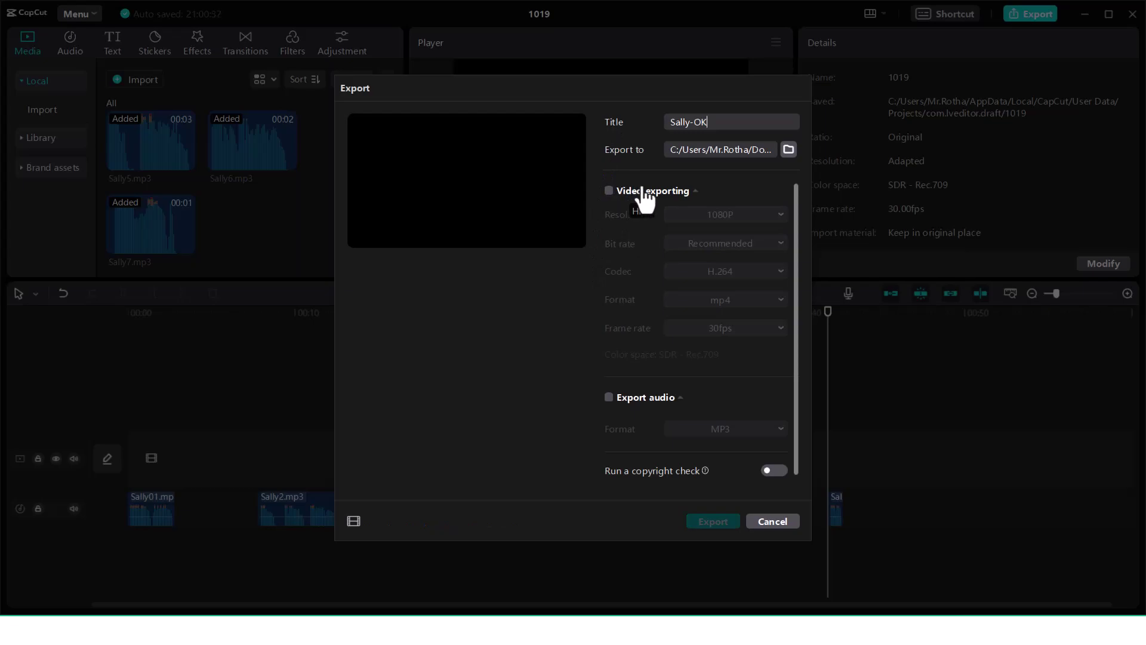
pyautogui.click(610, 397)
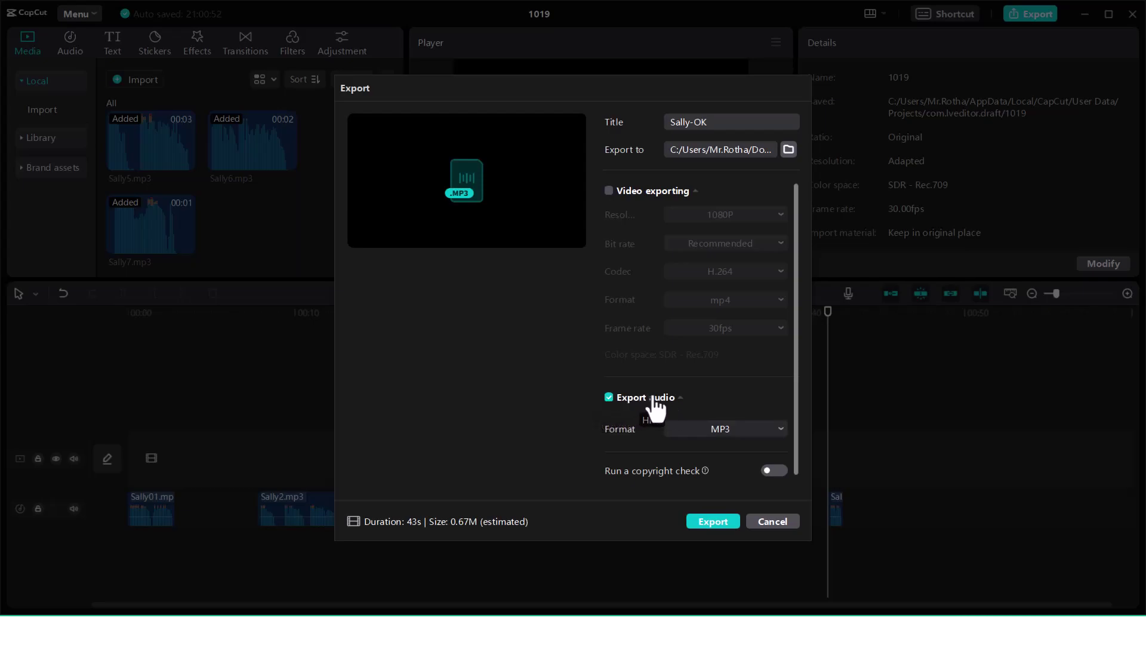
pyautogui.click(712, 521)
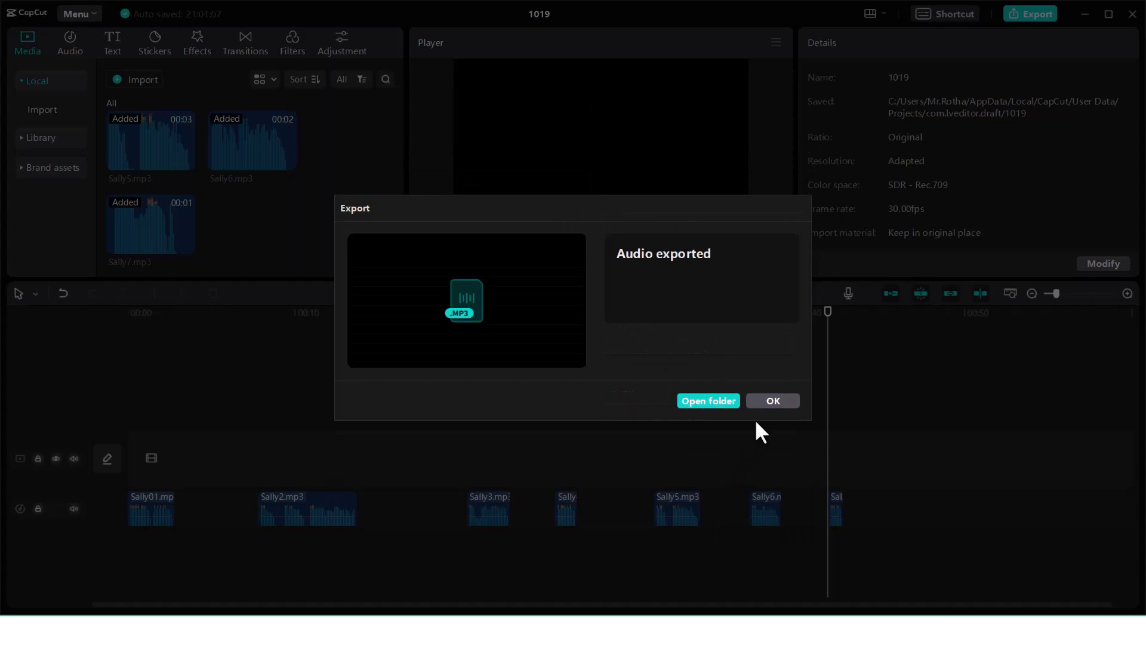
pyautogui.click(774, 402)
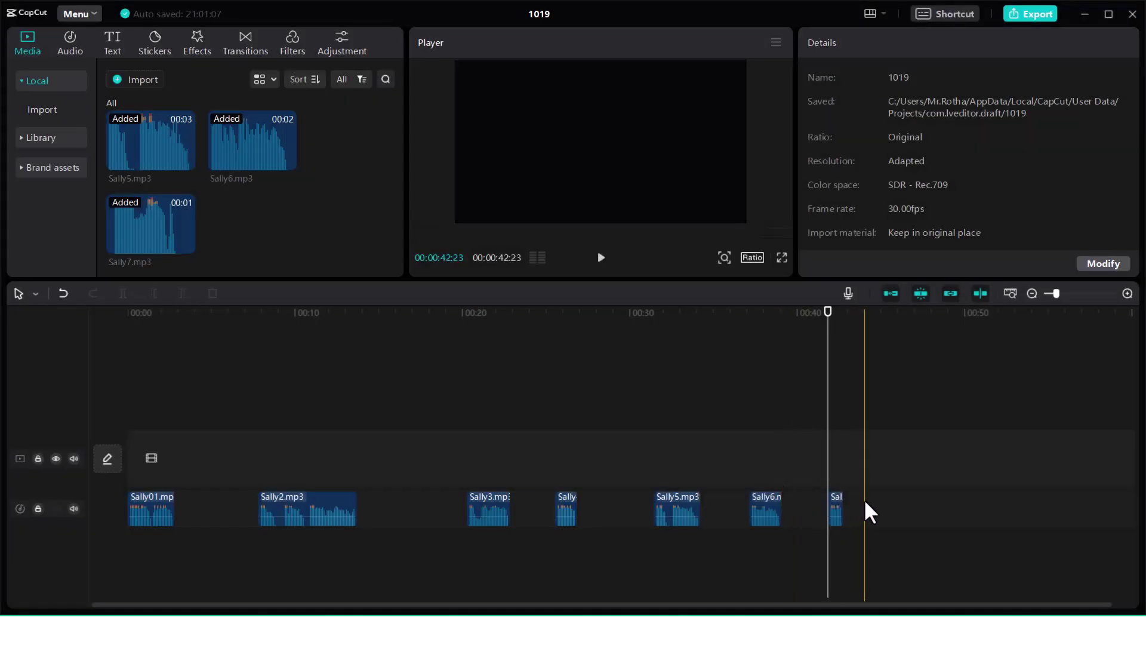
# Undo the deletion of Bob's clips and delete all of Sally's clips from the timeline instead.
pyautogui.hotkey('ctrl', 'z')
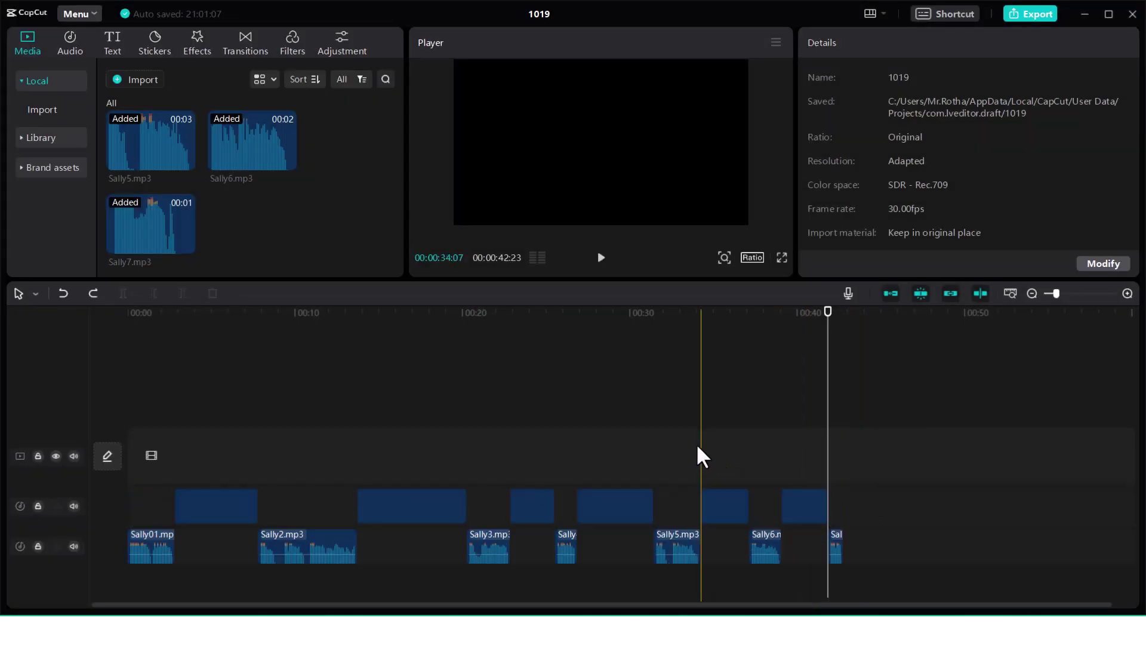
pyautogui.moveTo(877, 540)
pyautogui.mouseDown()
pyautogui.moveTo(484, 591)
pyautogui.moveTo(184, 573)
pyautogui.moveTo(123, 583)
pyautogui.mouseUp()
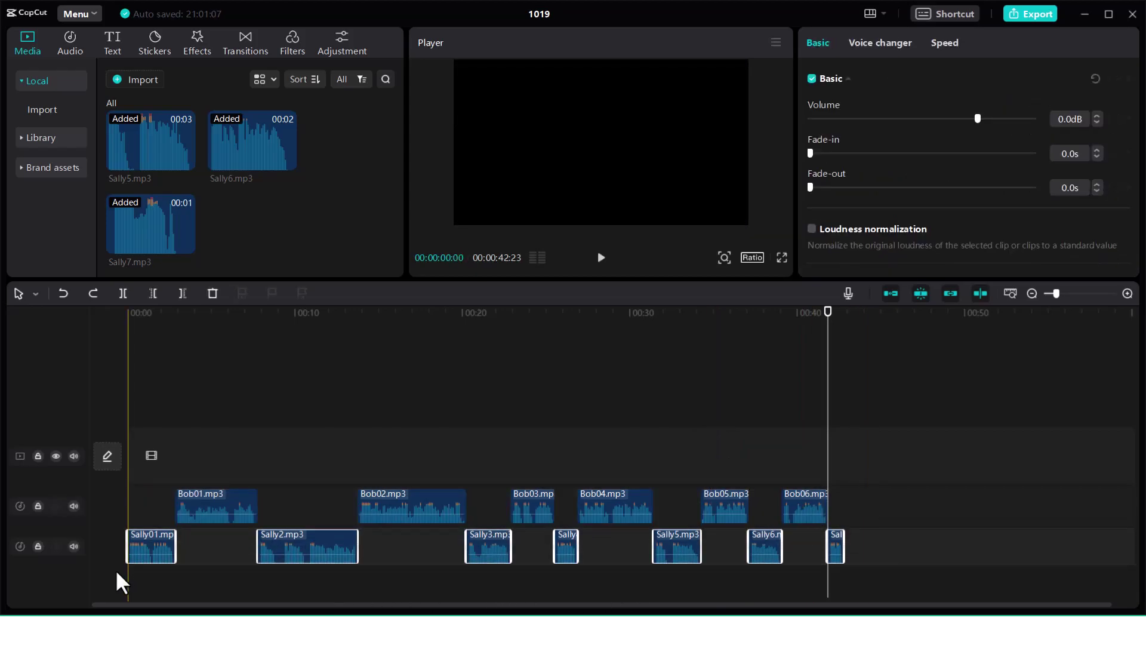
pyautogui.press('Delete')
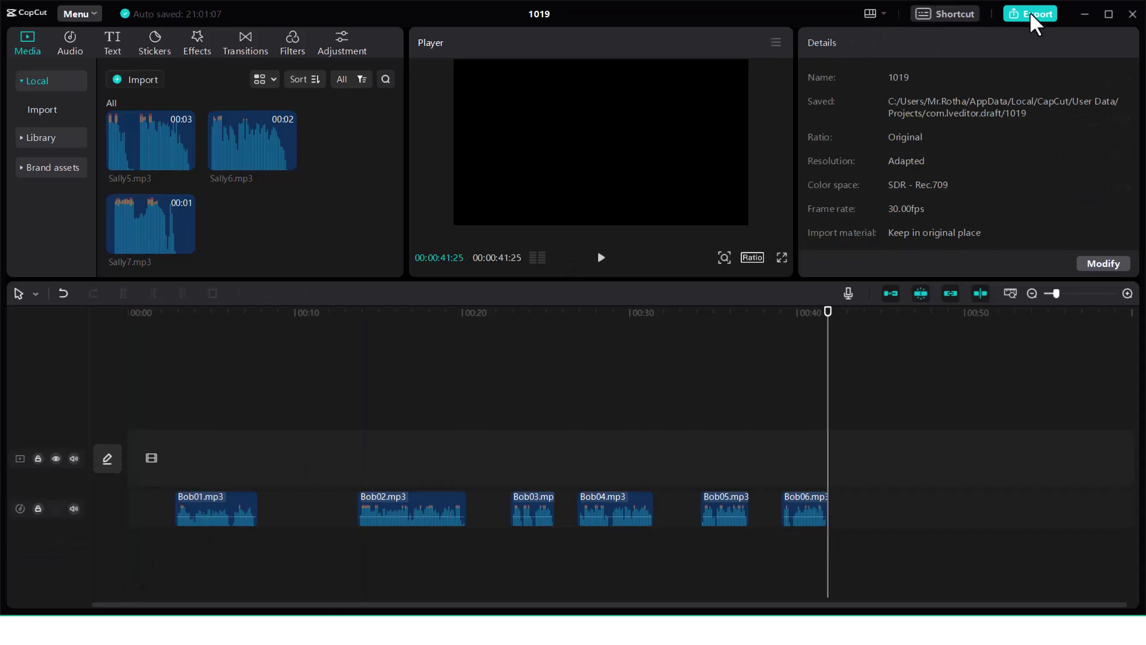
# Export Bob's dialogue as an audio-only MP3 titled Bob-OK.
pyautogui.click(1031, 13)
pyautogui.write('Bo')
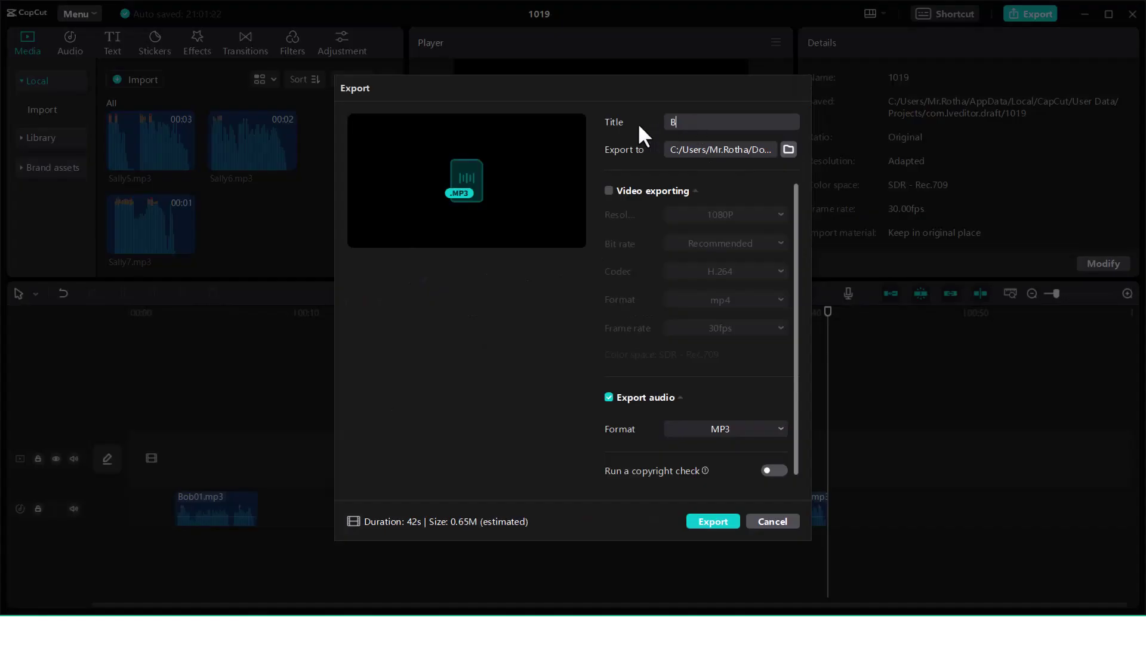
pyautogui.write('b-OK')
pyautogui.click(709, 519)
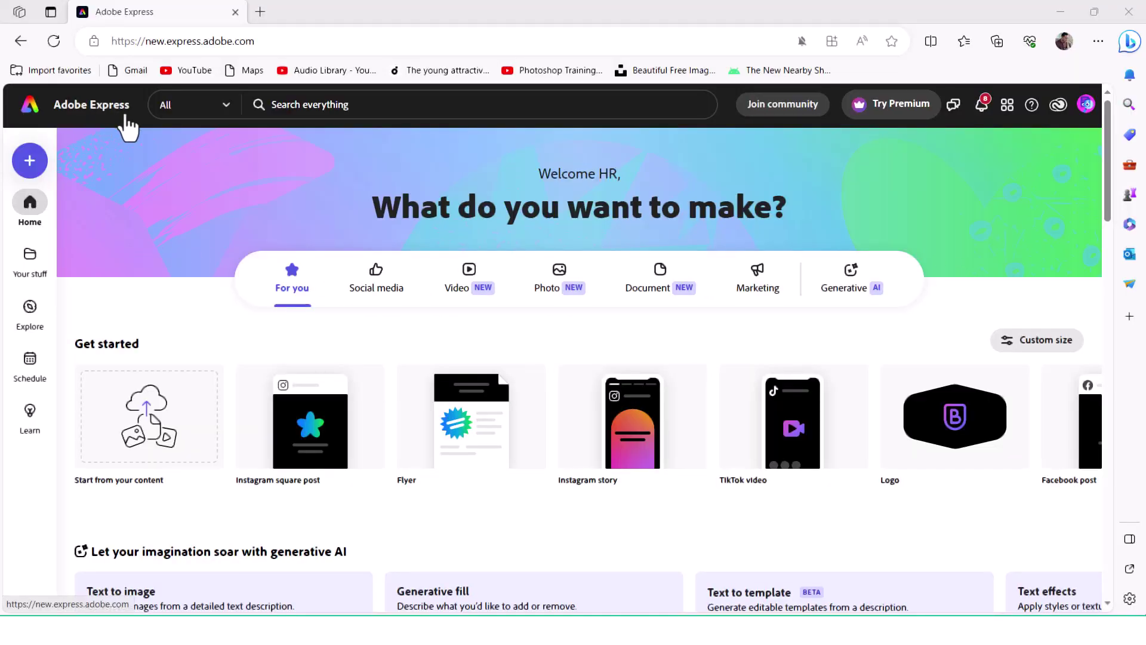
# In Adobe Express, open the Animate from audio quick action and choose the Carson character.
pyautogui.scroll(-6, 322, 218)
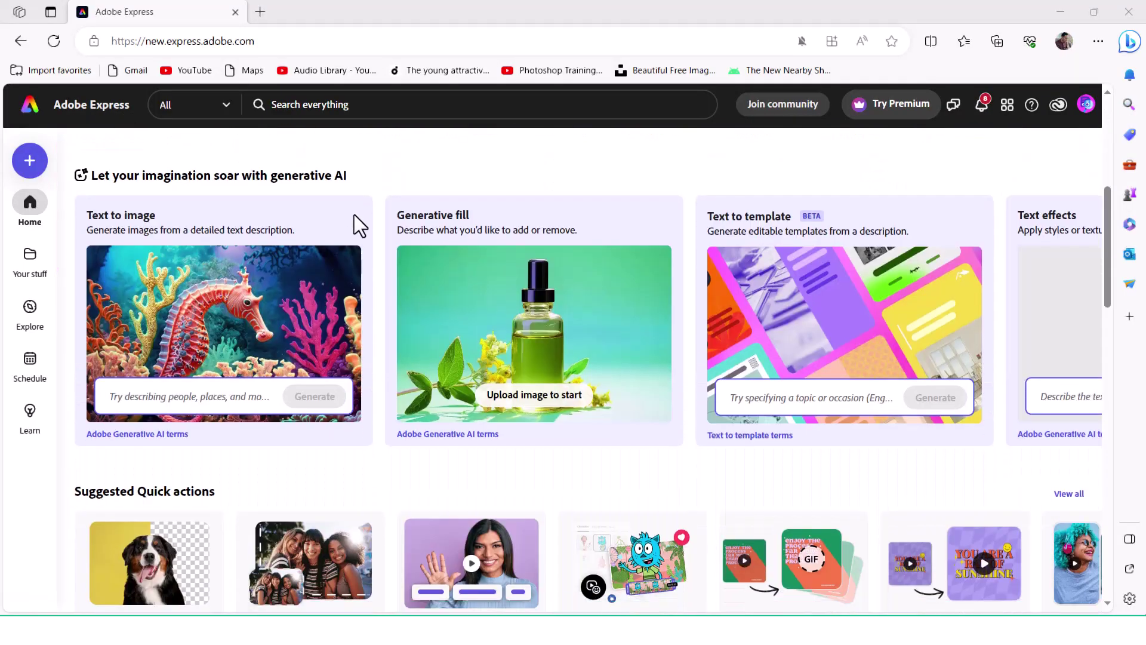
pyautogui.scroll(-3, 358, 221)
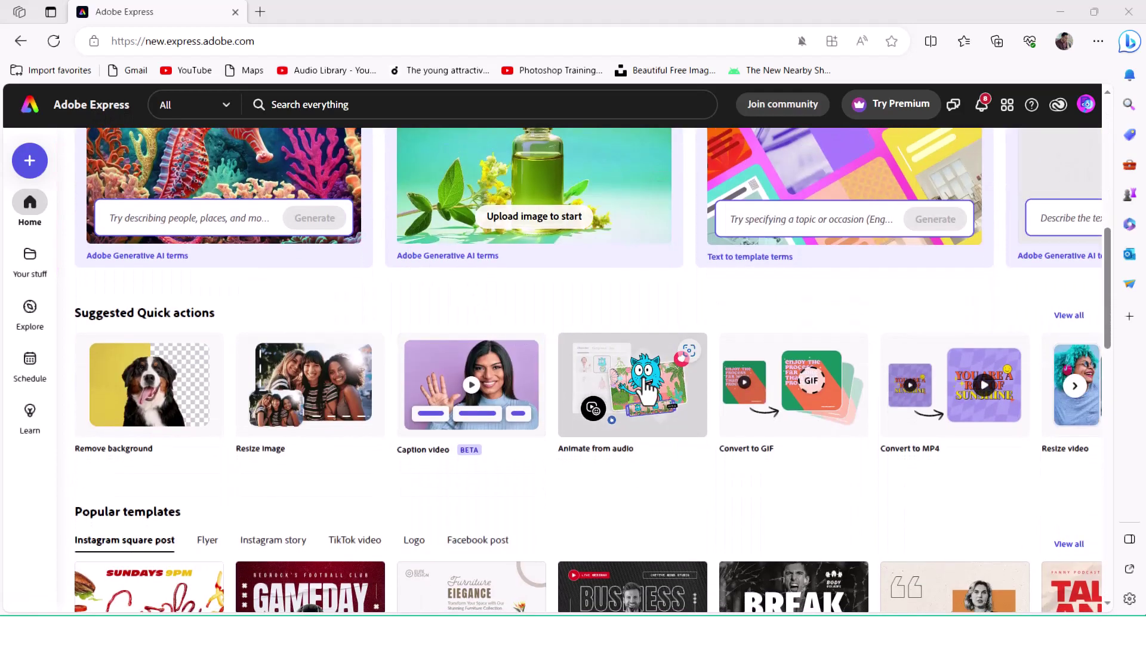
pyautogui.click(648, 409)
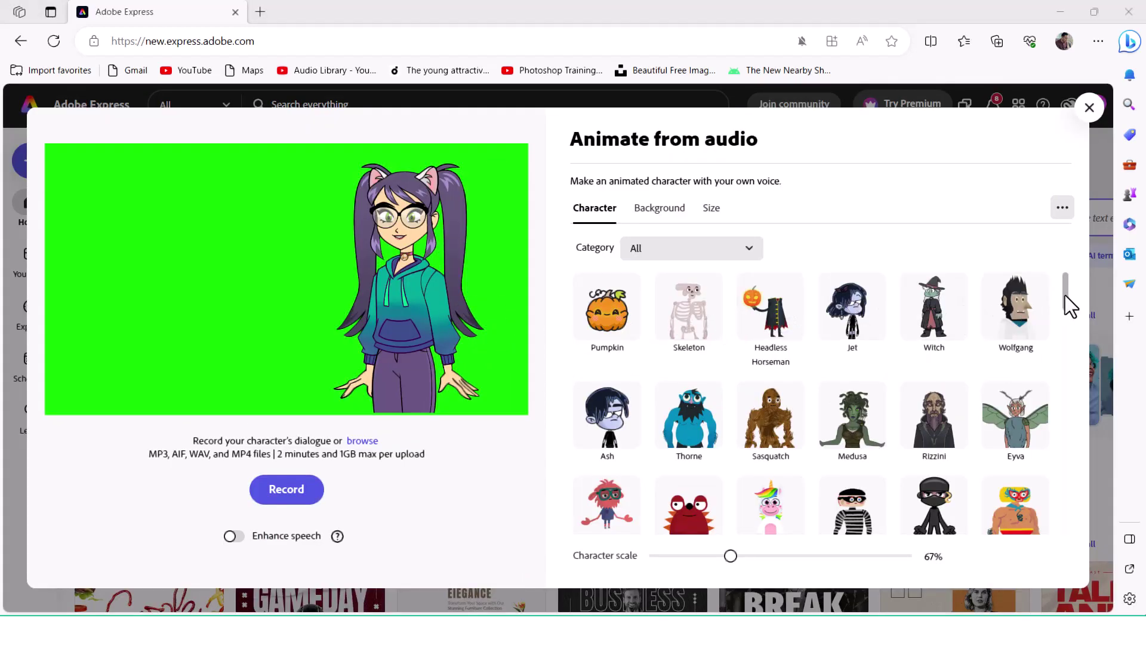
pyautogui.moveTo(1066, 295); pyautogui.dragTo(668, 485)
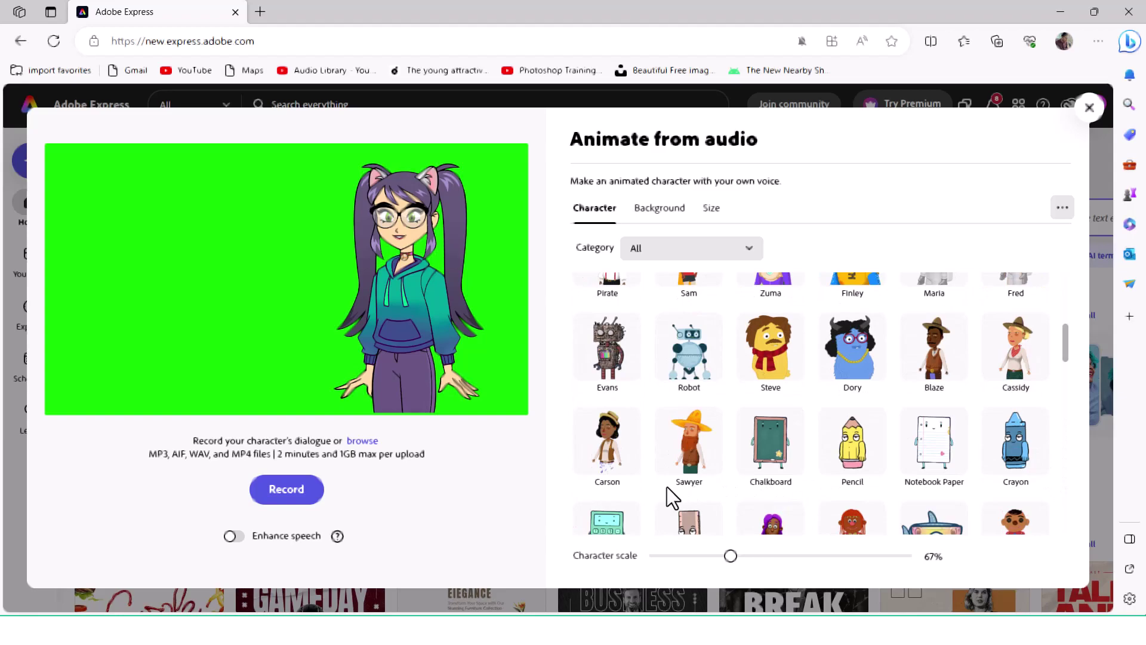
pyautogui.click(609, 460)
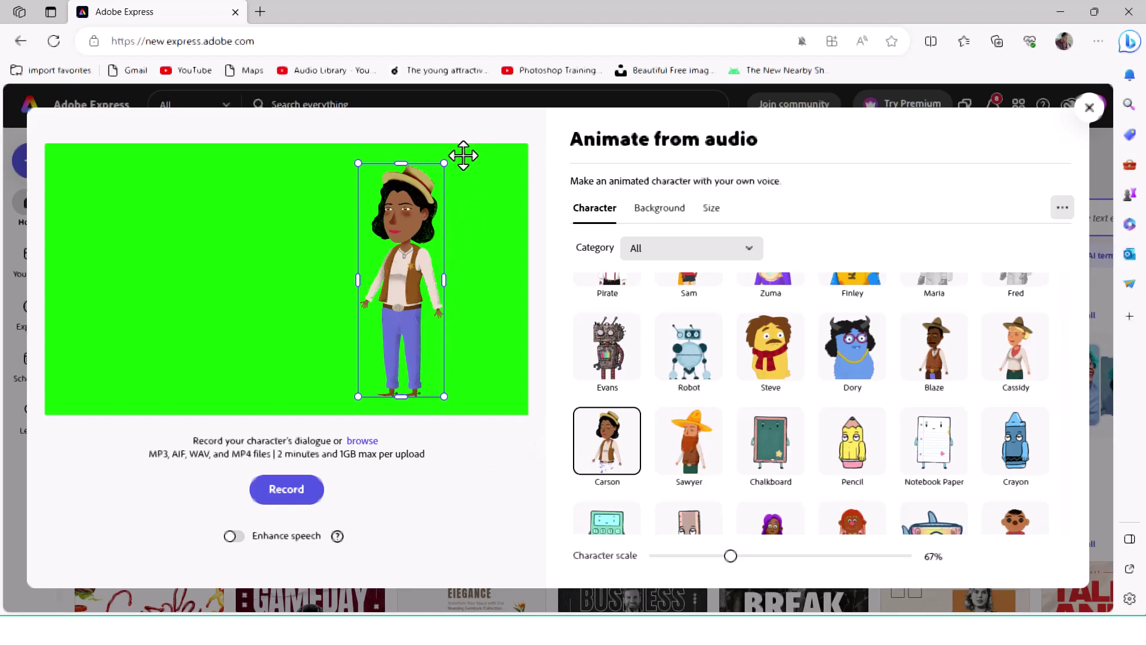
# Enlarge the Carson character to a 71% scale and set the scene background to Transparent.
pyautogui.moveTo(445, 162); pyautogui.dragTo(455, 149)
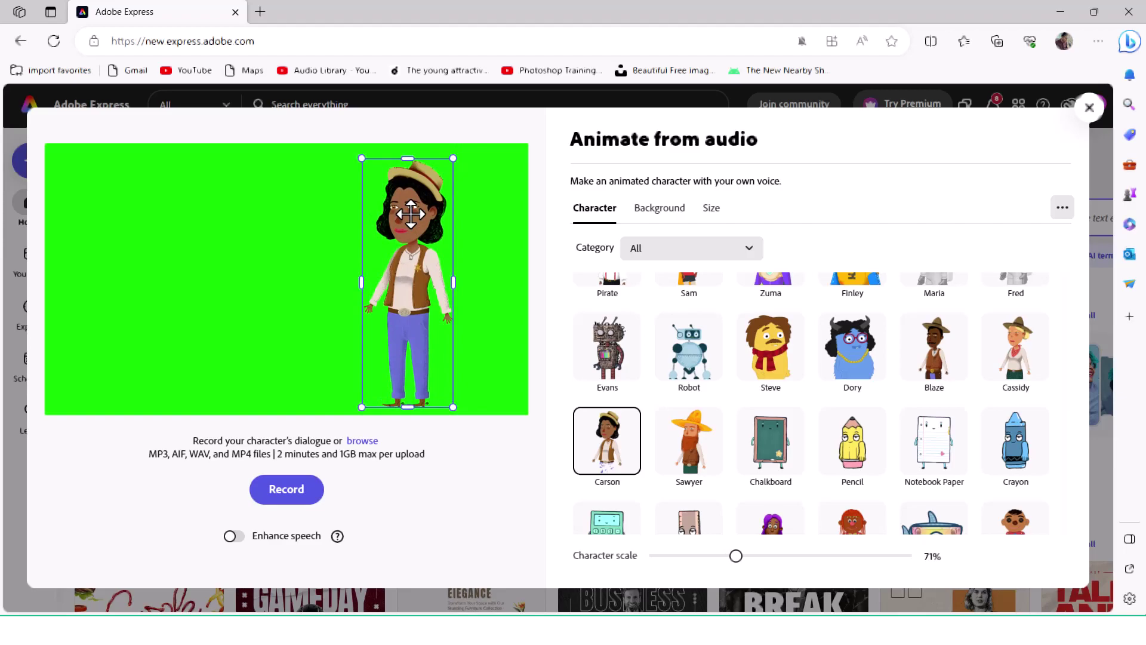
pyautogui.click(659, 209)
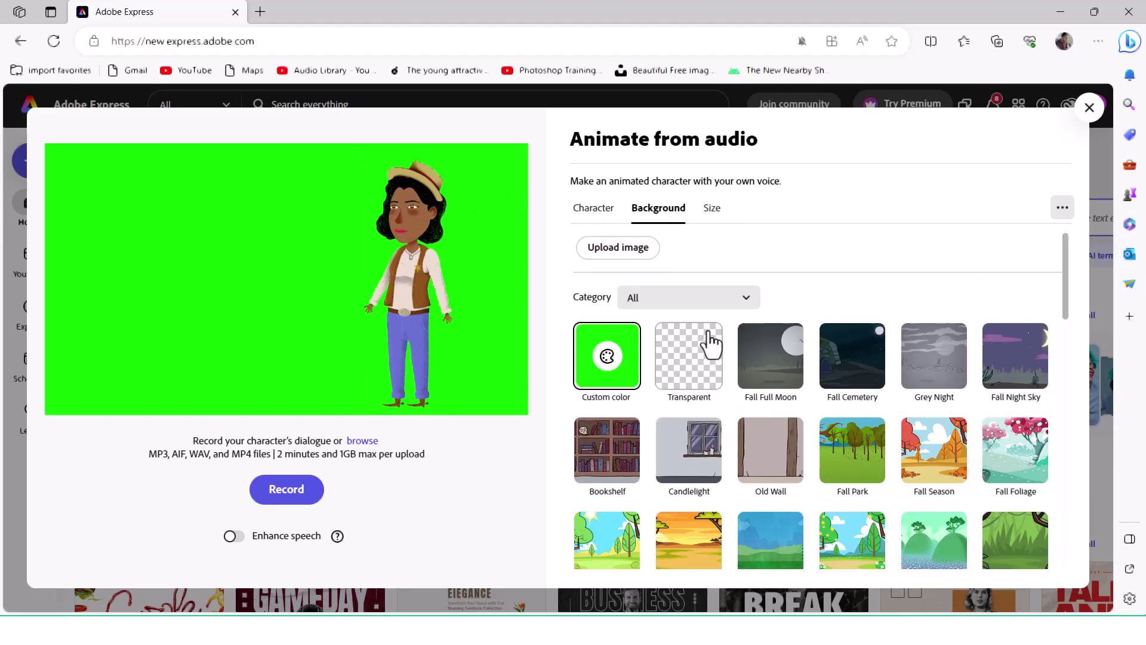
pyautogui.moveTo(1066, 278); pyautogui.dragTo(1066, 310)
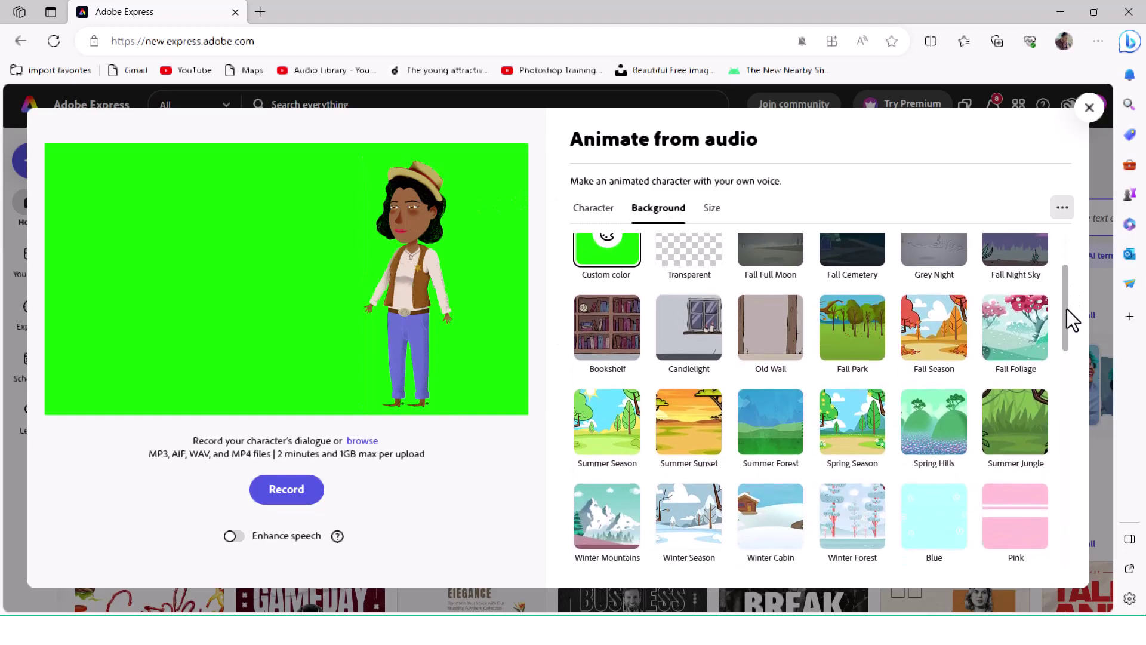
pyautogui.click(704, 272)
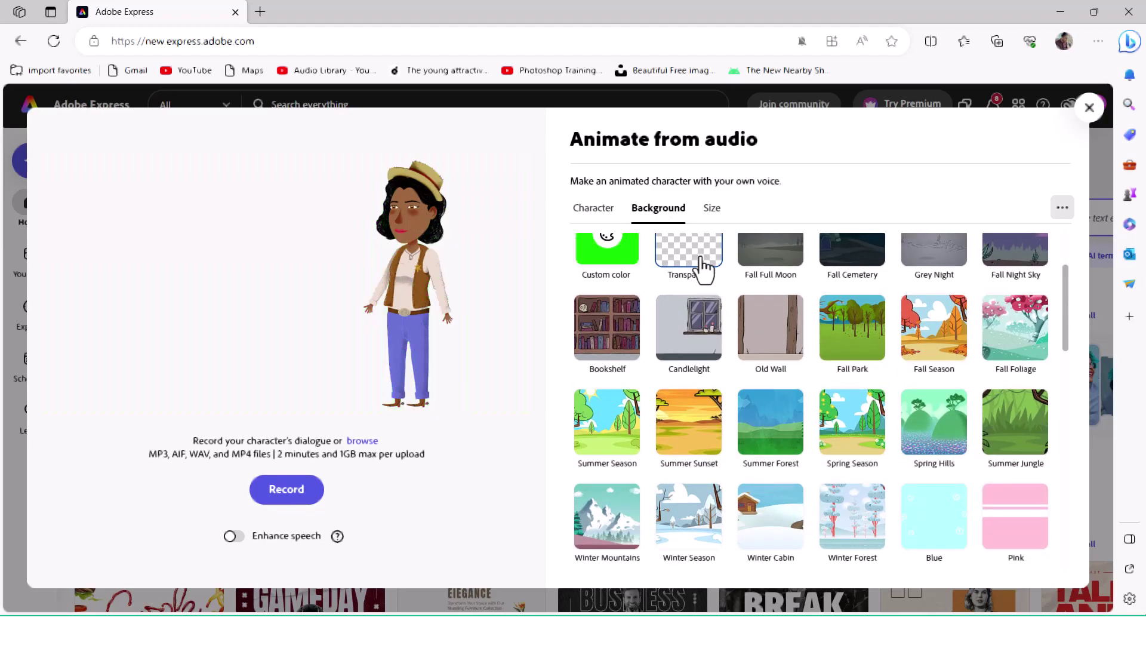
pyautogui.scroll(3, 706, 322)
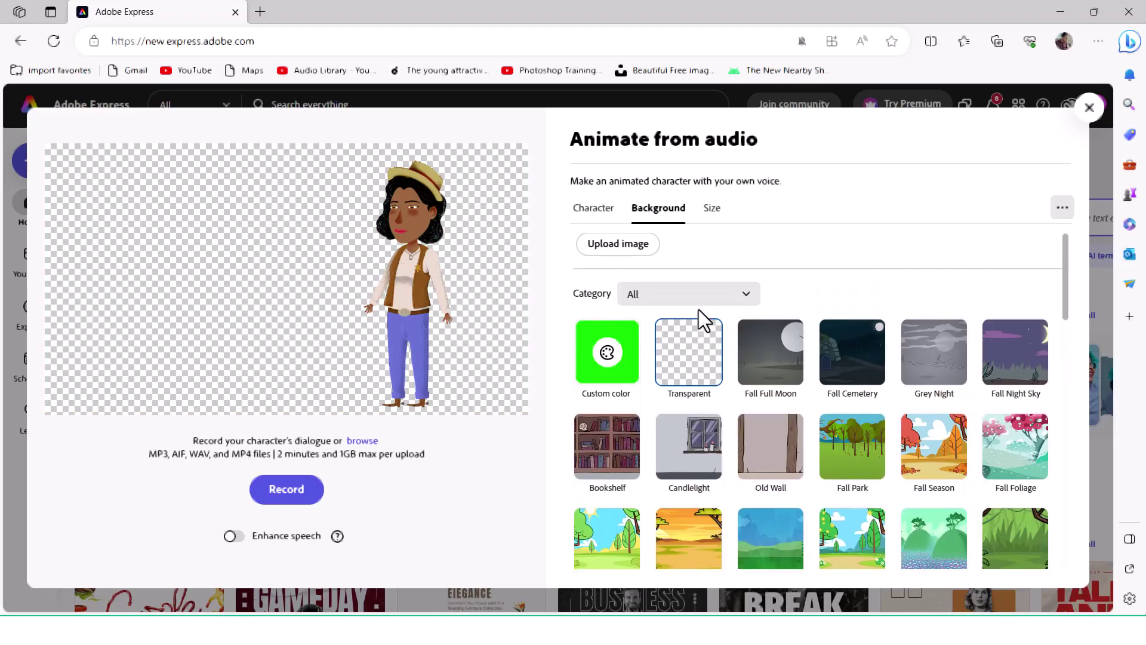
pyautogui.click(709, 209)
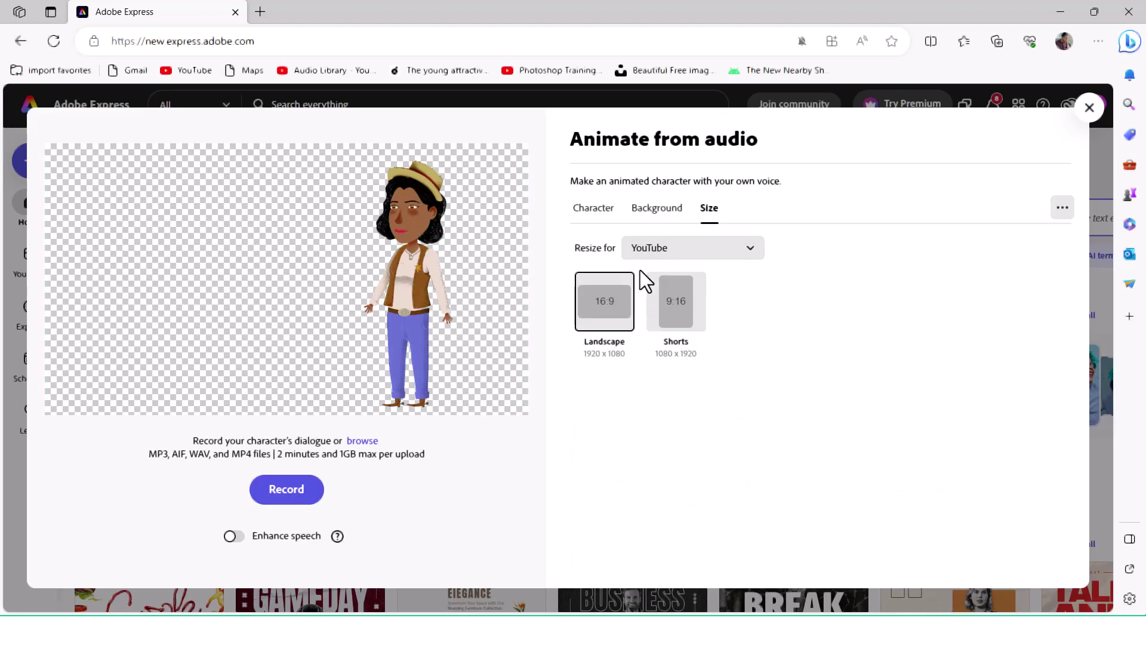
pyautogui.click(591, 215)
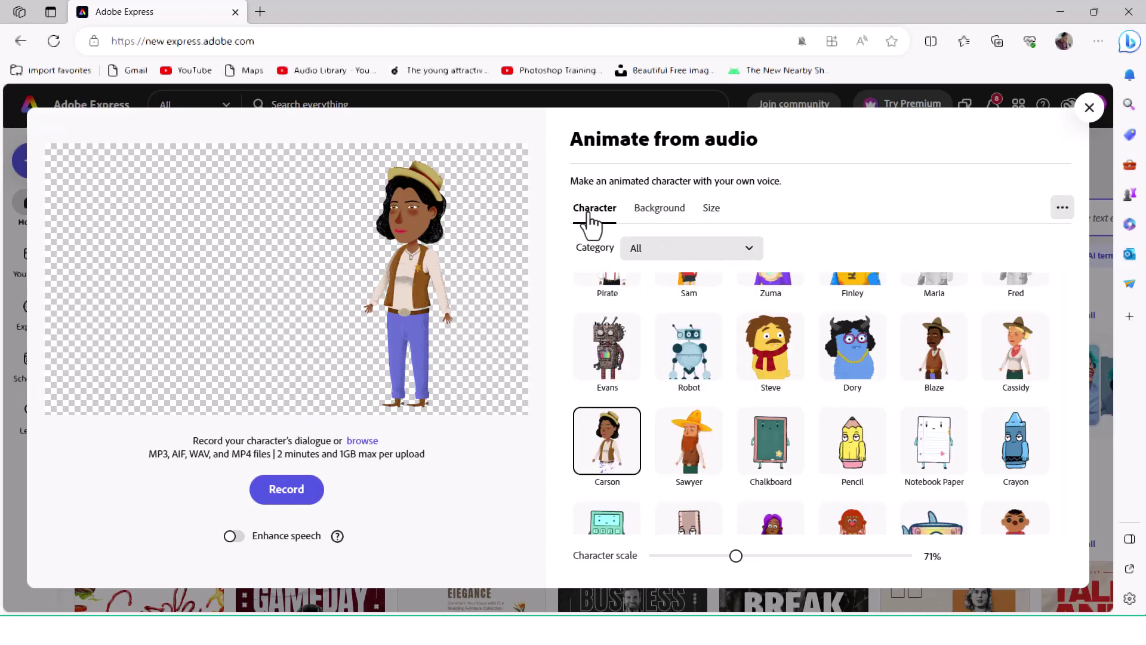
# Animate Carson with the Sally-OK.MP3 audio file from the Scene 1 folder and open the result in the editor.
pyautogui.click(361, 445)
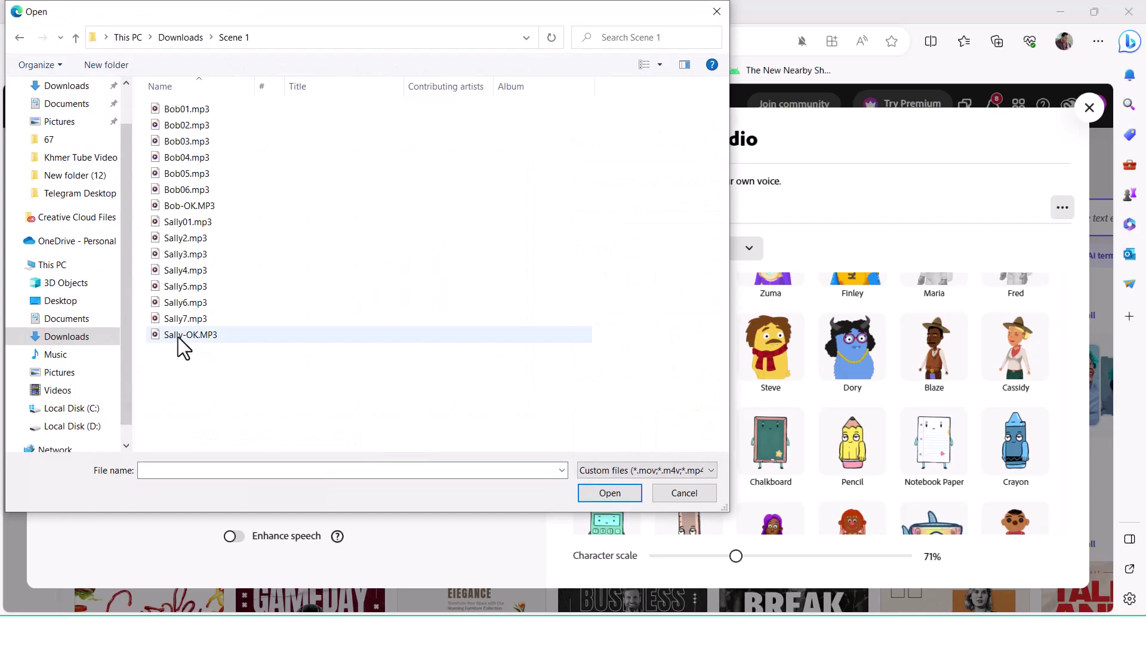
pyautogui.doubleClick(178, 336)
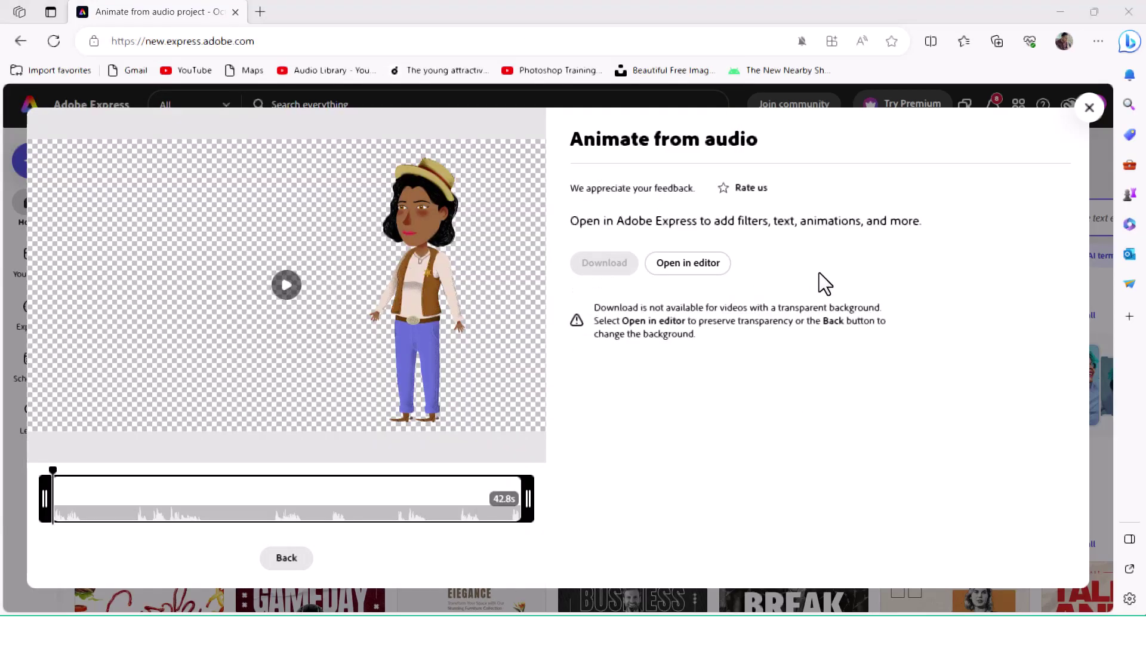
pyautogui.click(677, 267)
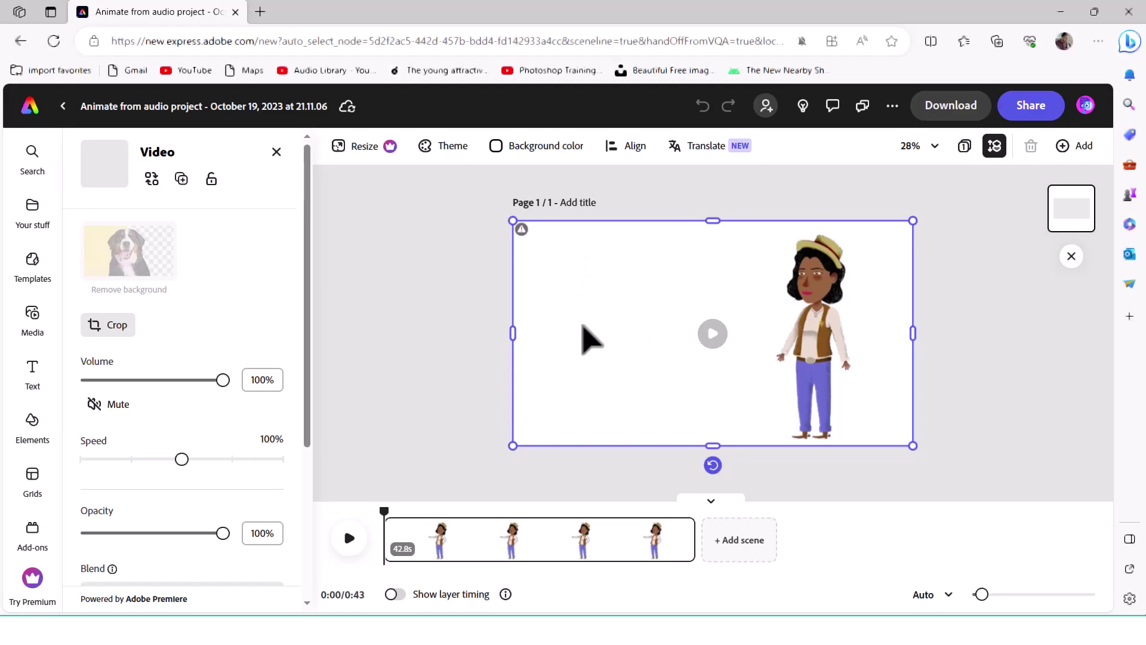
# In a new Adobe Express browser tab, open the Animate from audio quick action and choose the Blaze character.
pyautogui.click(260, 12)
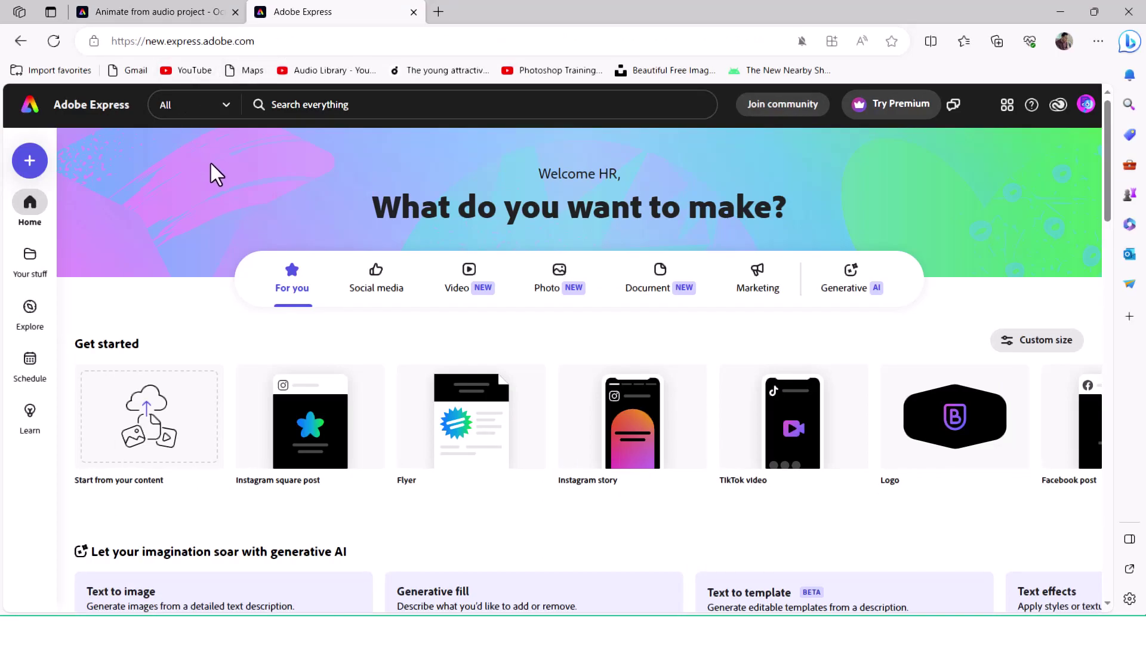
pyautogui.scroll(-5, 388, 257)
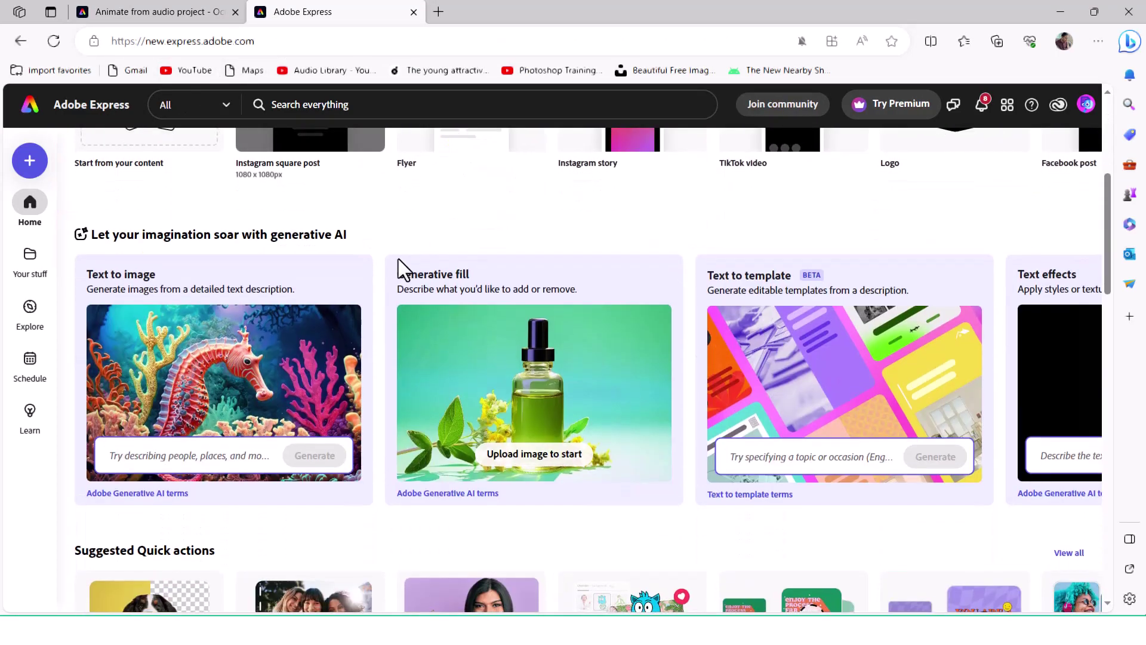
pyautogui.scroll(-5, 399, 259)
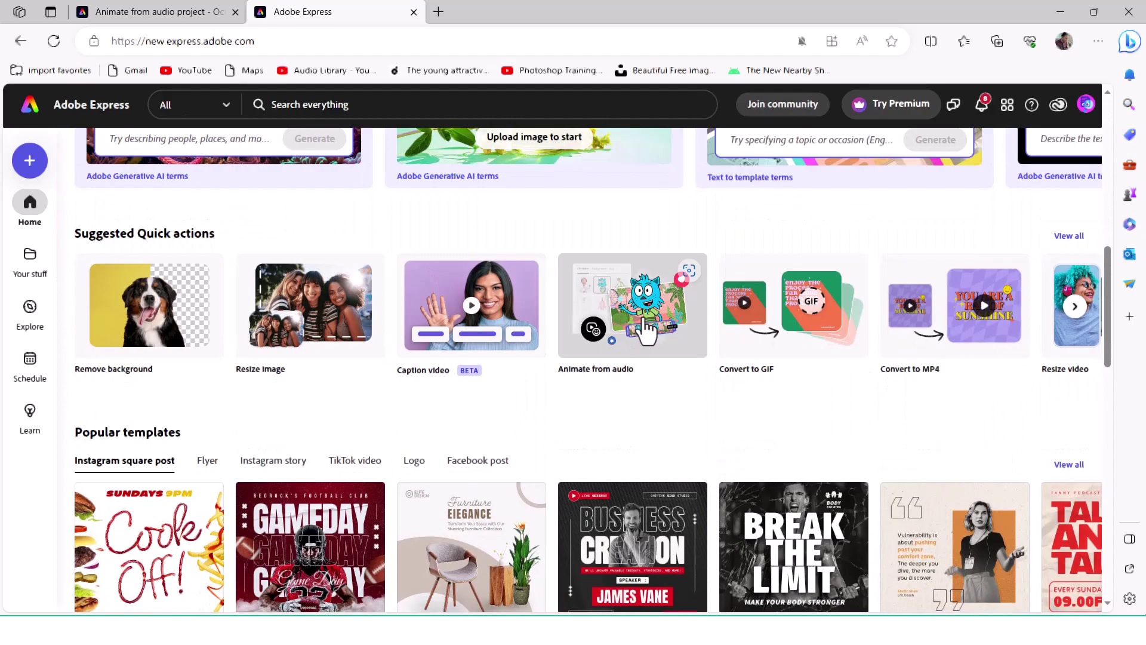
pyautogui.click(647, 326)
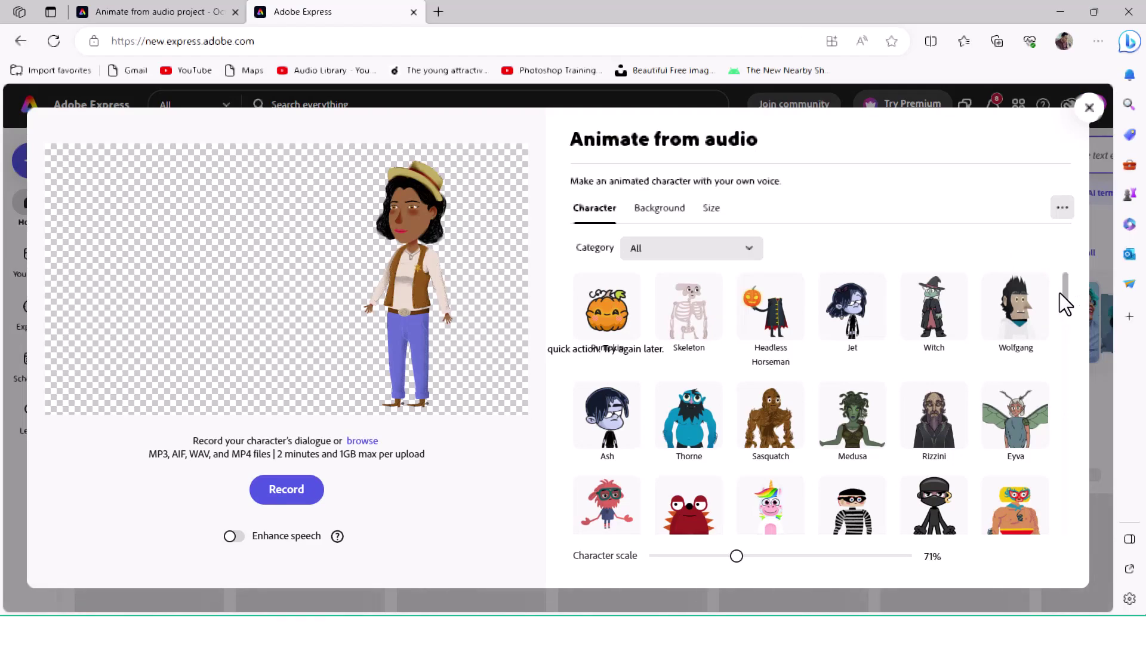
pyautogui.moveTo(1062, 290); pyautogui.dragTo(1073, 346)
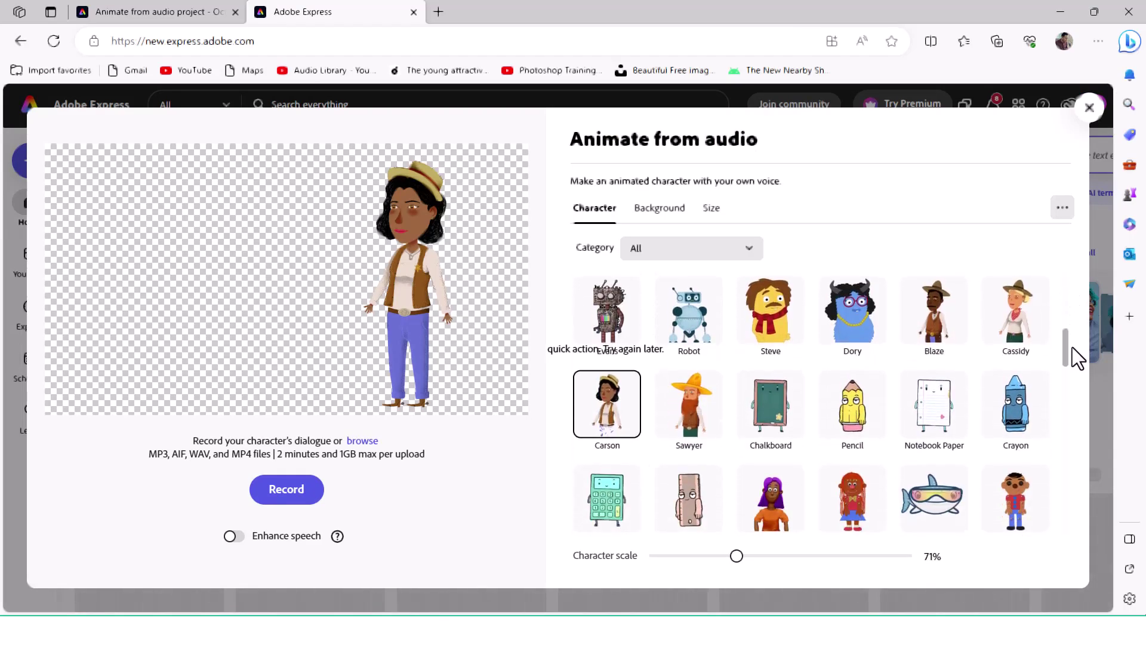
pyautogui.click(945, 335)
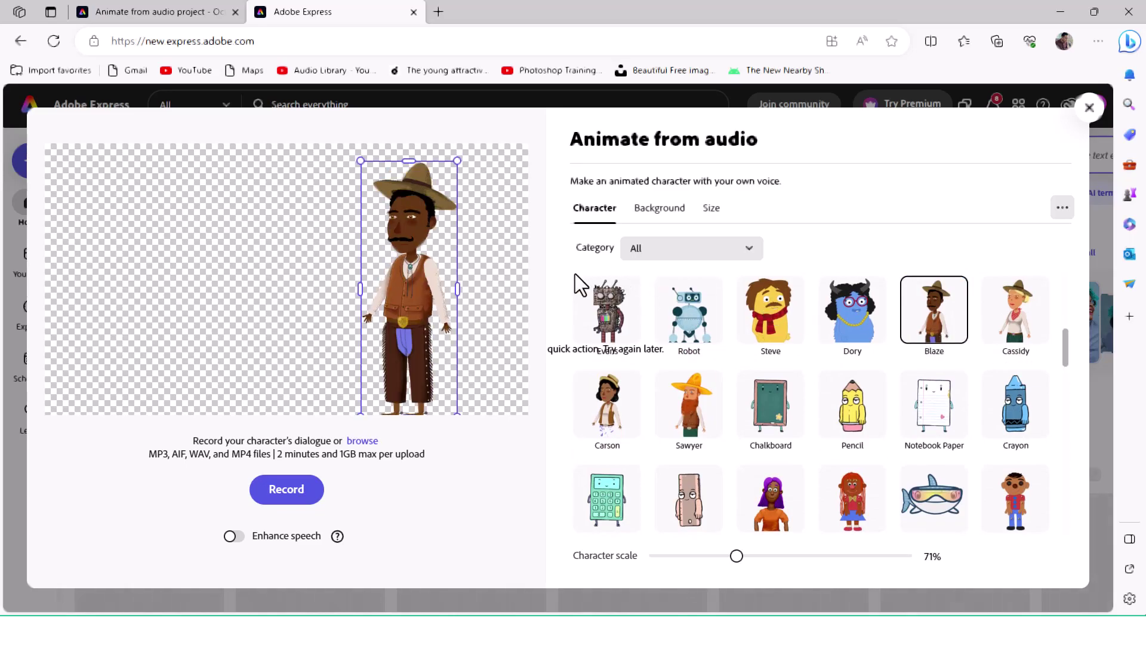
# Place Blaze at the left side of the scene, animate him with Bob-OK.MP3 and open the result in the editor.
pyautogui.moveTo(402, 257); pyautogui.dragTo(173, 253)
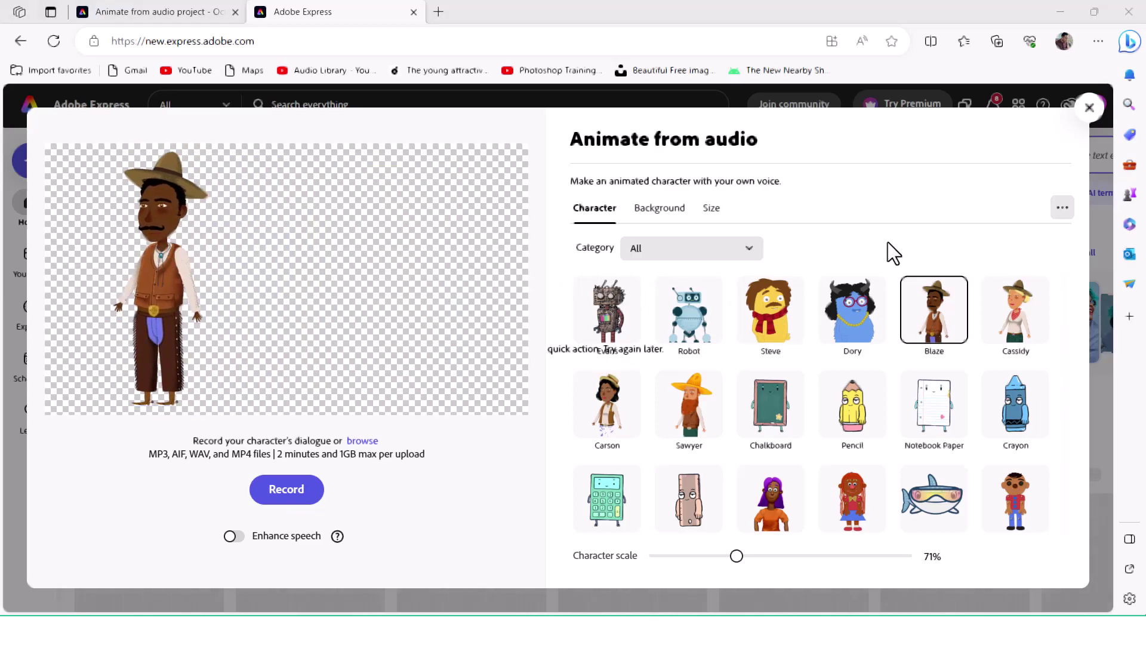
pyautogui.click(362, 442)
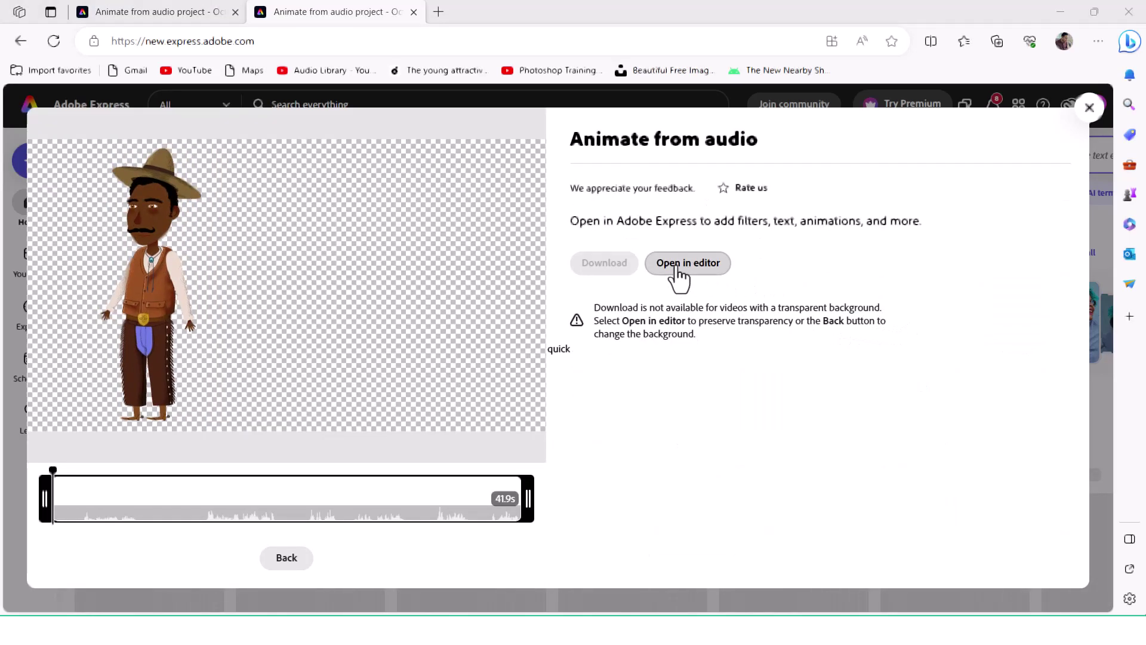
pyautogui.click(702, 268)
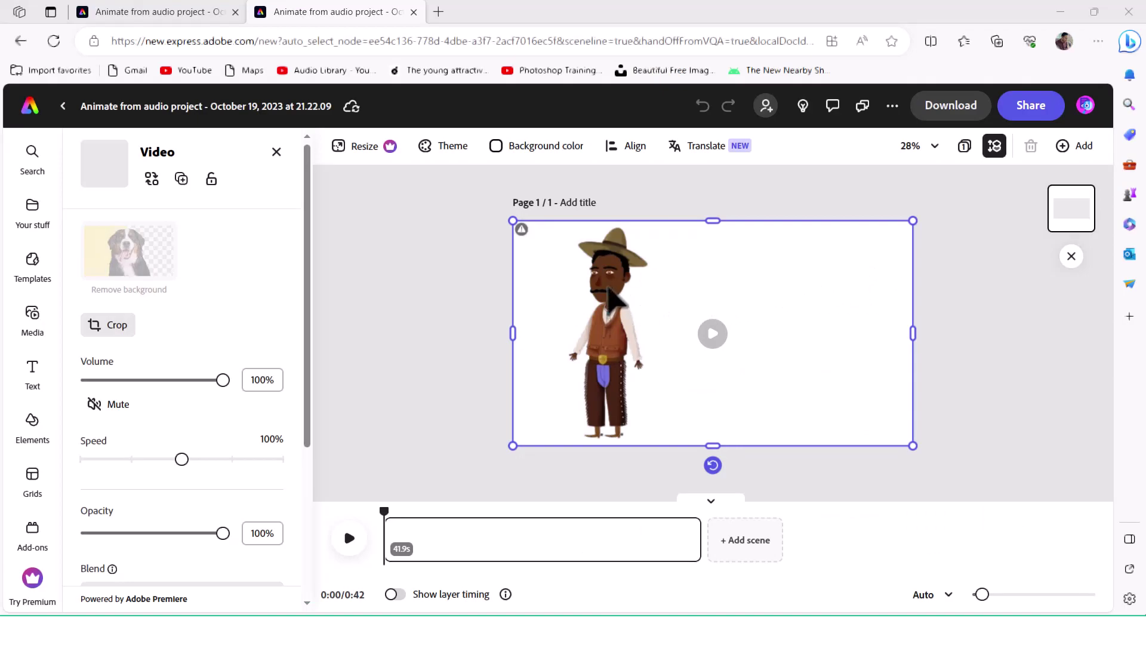
# Copy the Blaze video and paste it onto the page of the Carson project in the other browser tab.
pyautogui.rightClick(607, 290)
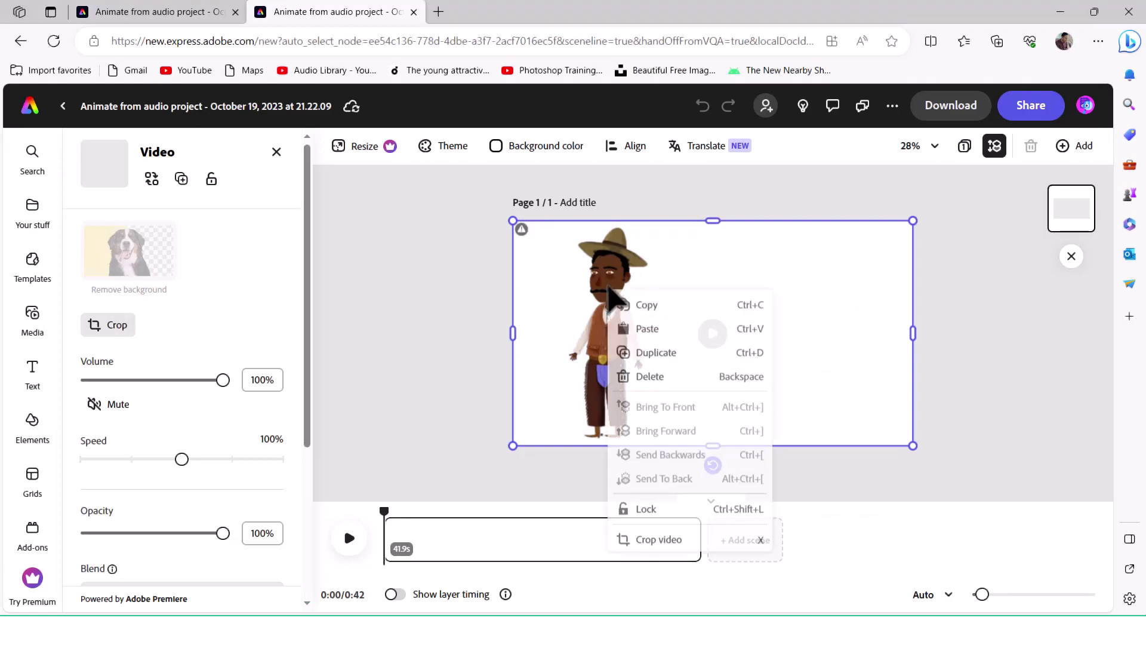
pyautogui.click(651, 310)
pyautogui.click(196, 16)
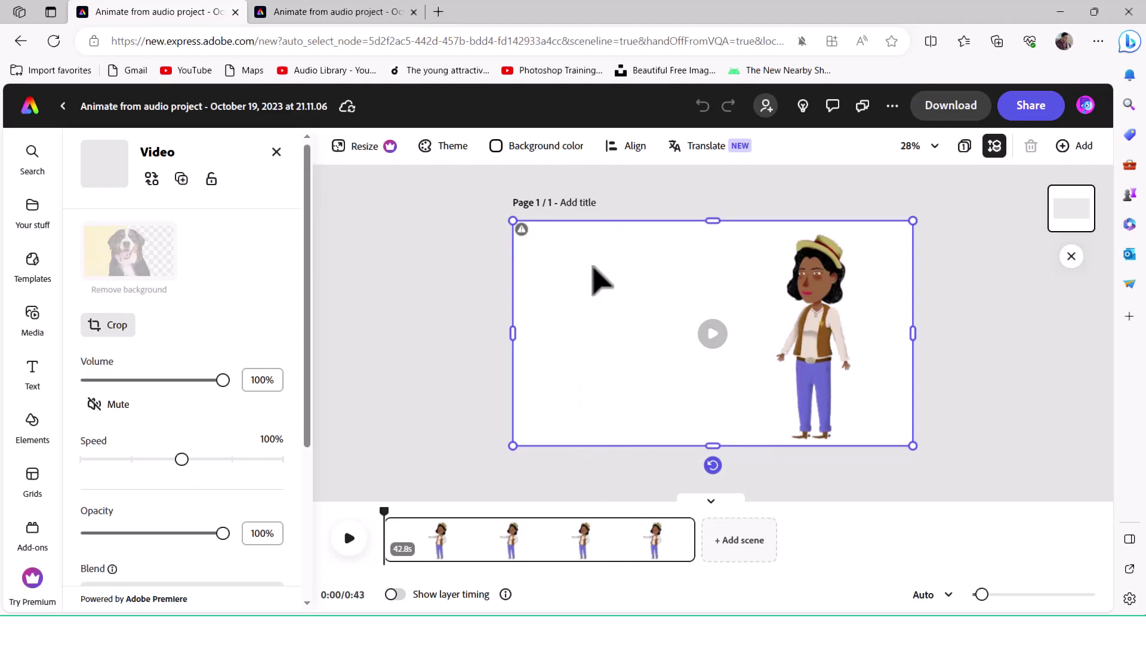
pyautogui.rightClick(594, 267)
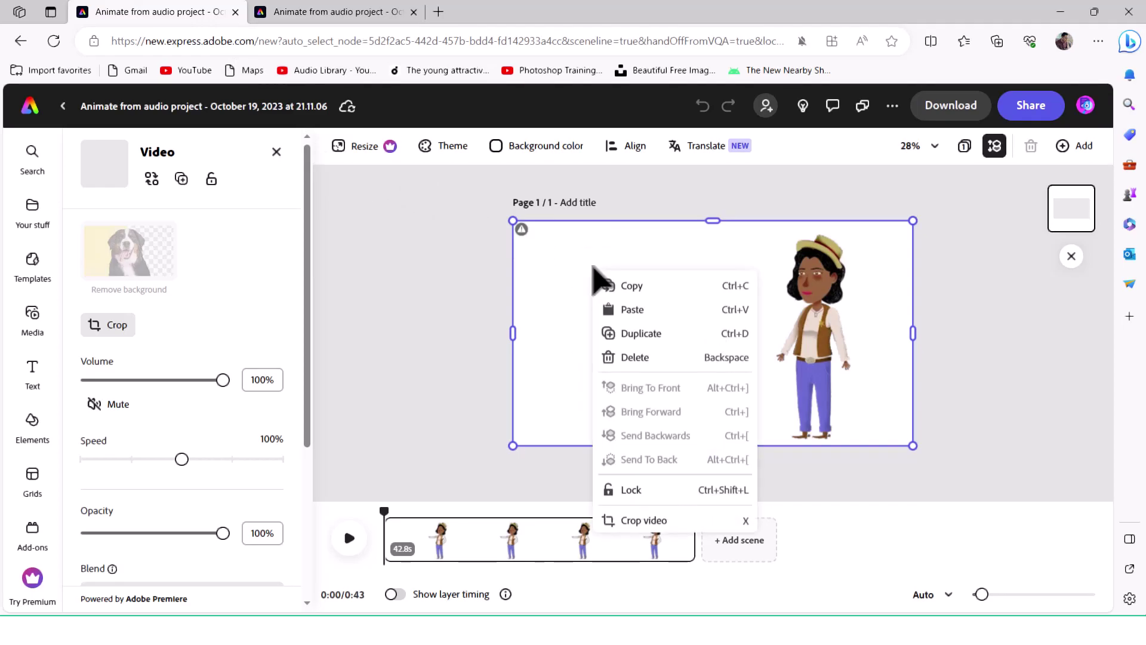
pyautogui.click(633, 309)
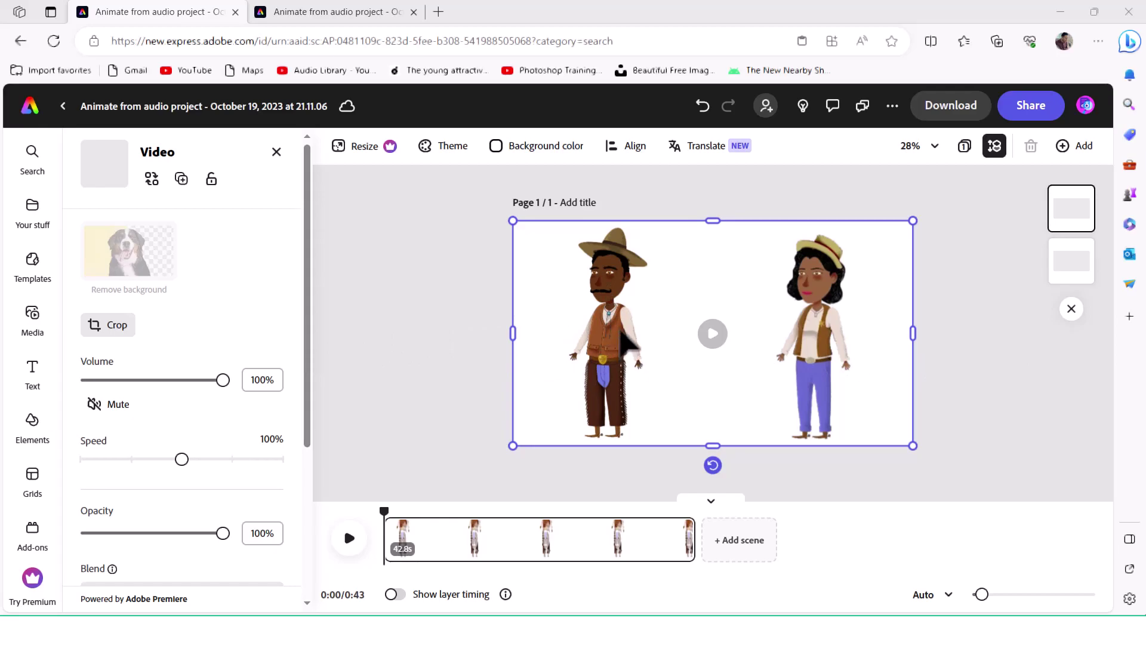
# Flip the Blaze video horizontally and move it to the left so Blaze stands facing Carson.
pyautogui.scroll(-4, 274, 365)
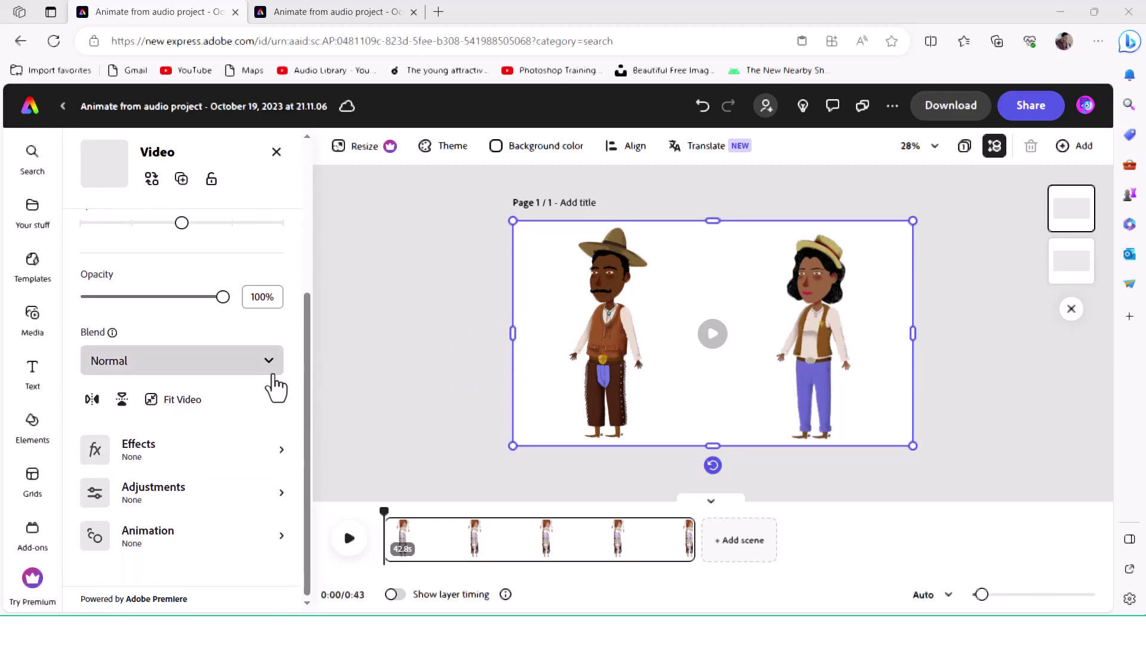
pyautogui.click(93, 401)
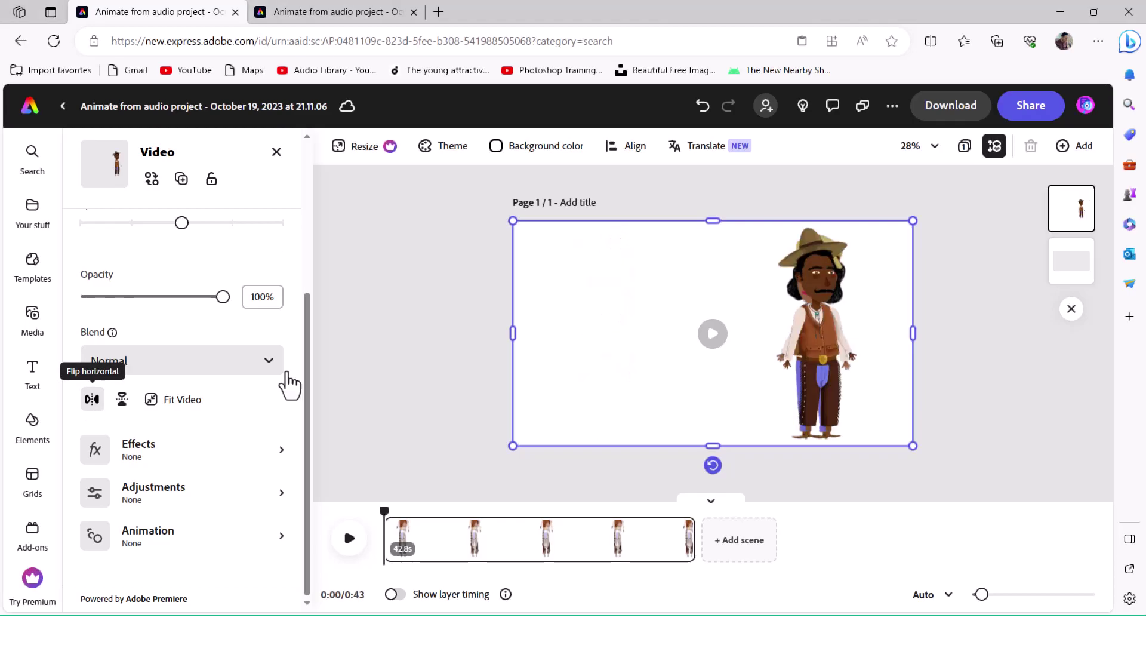
pyautogui.moveTo(767, 352); pyautogui.dragTo(642, 337)
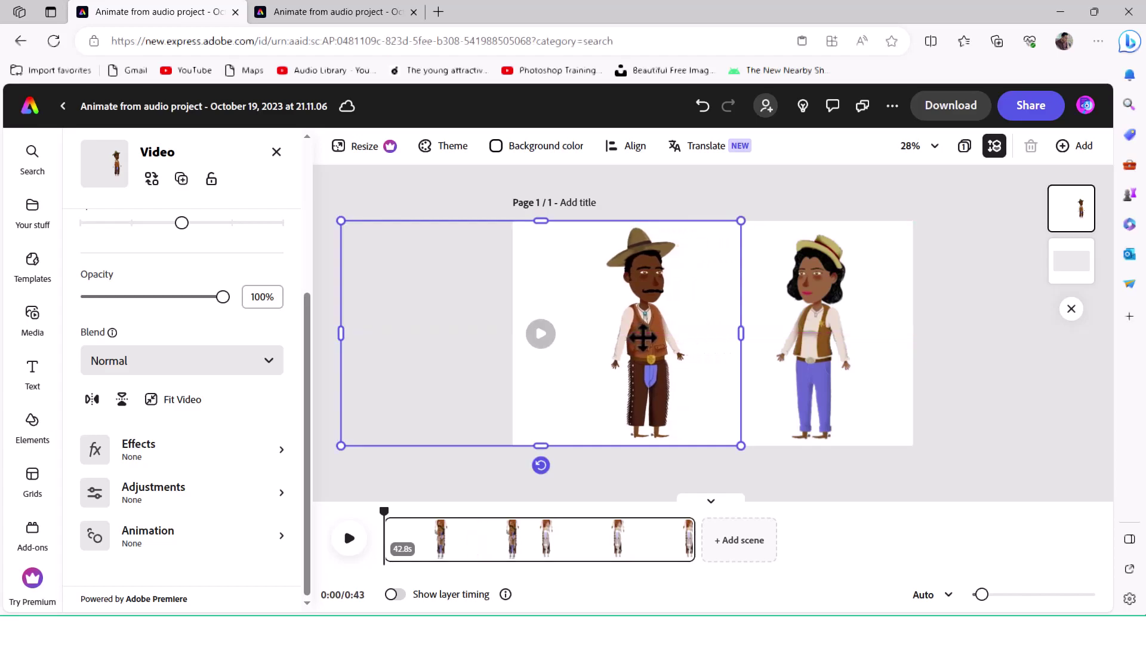
pyautogui.click(946, 352)
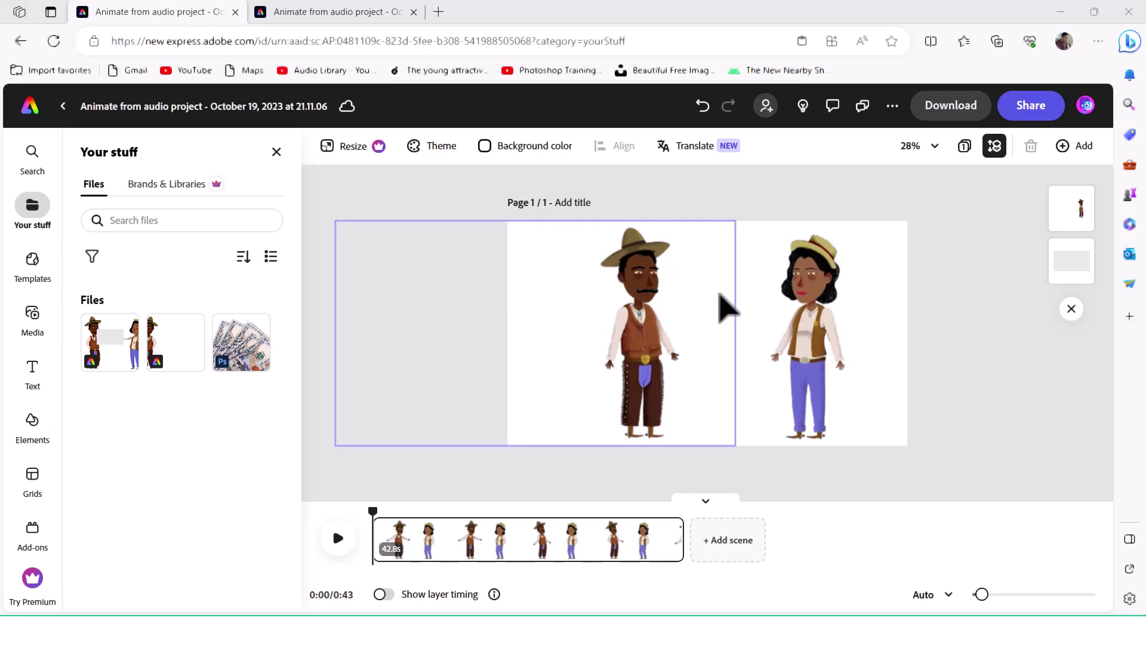
# Browse the stock photos in the media library and start uploading an image from the device.
pyautogui.click(34, 322)
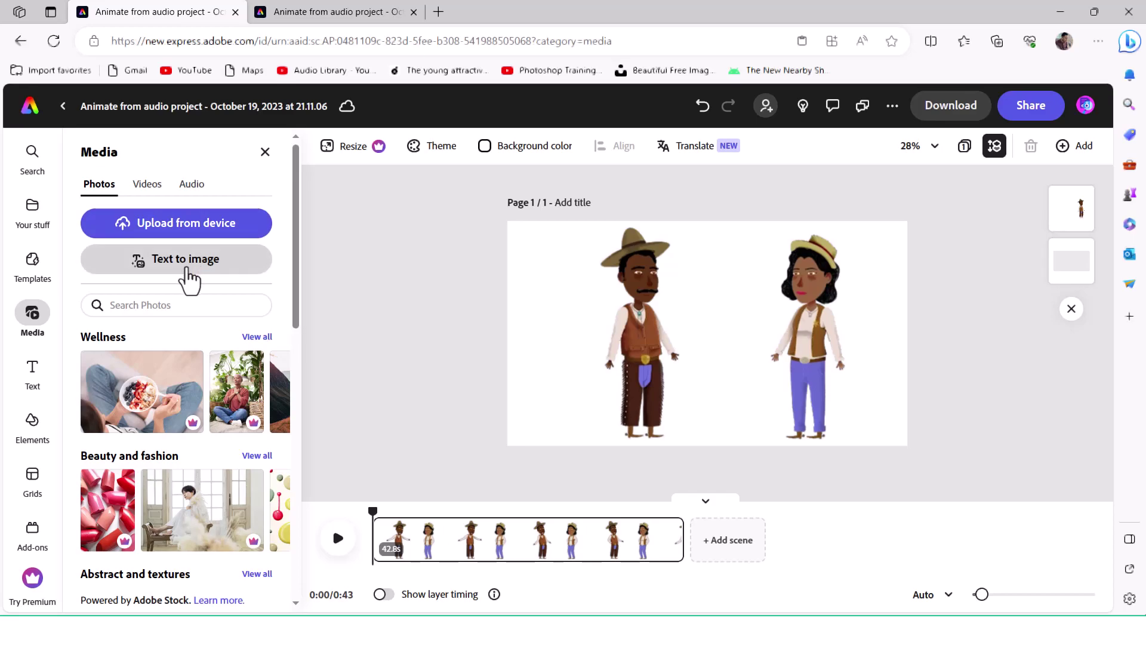
pyautogui.scroll(-5, 218, 323)
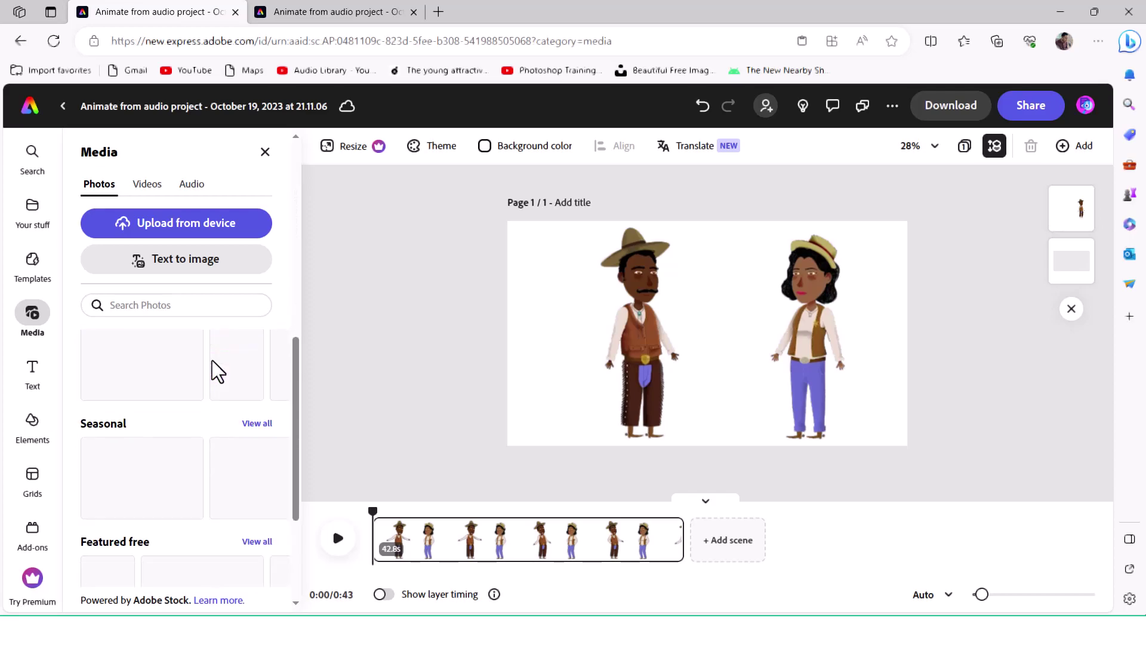
pyautogui.scroll(-2, 215, 376)
pyautogui.scroll(5, 212, 380)
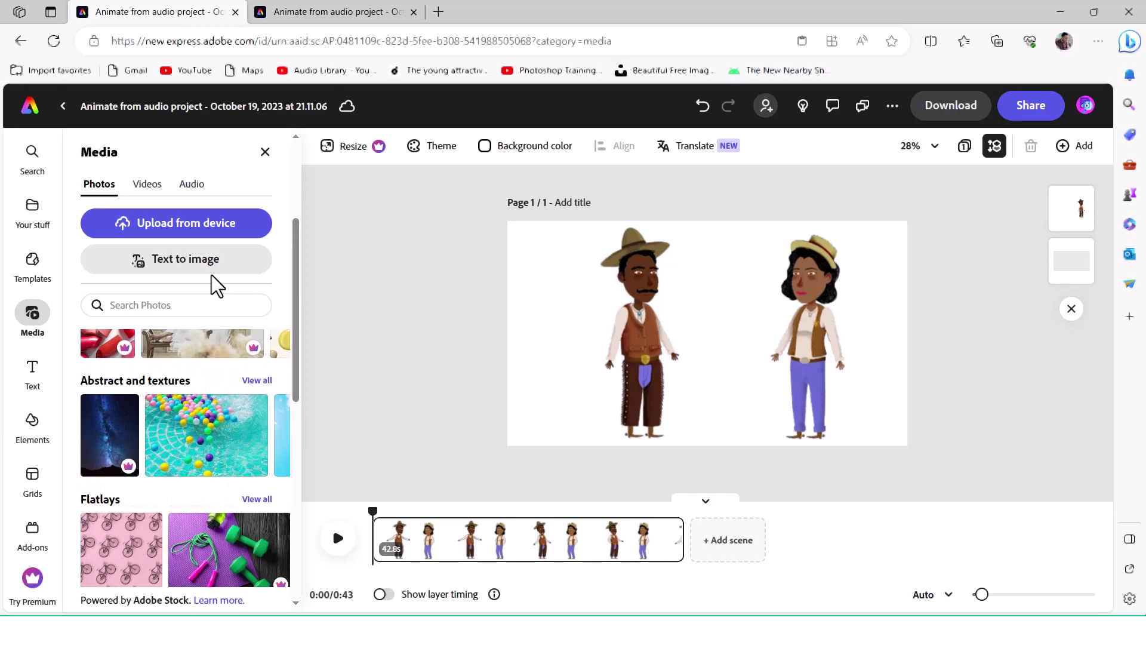
pyautogui.click(182, 226)
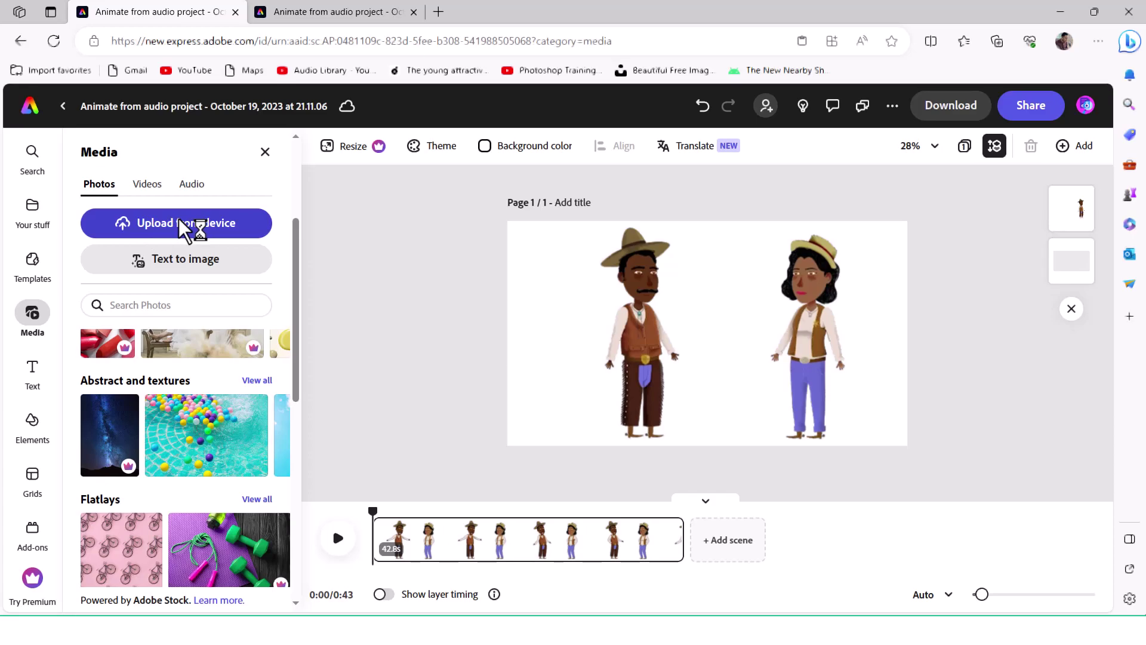